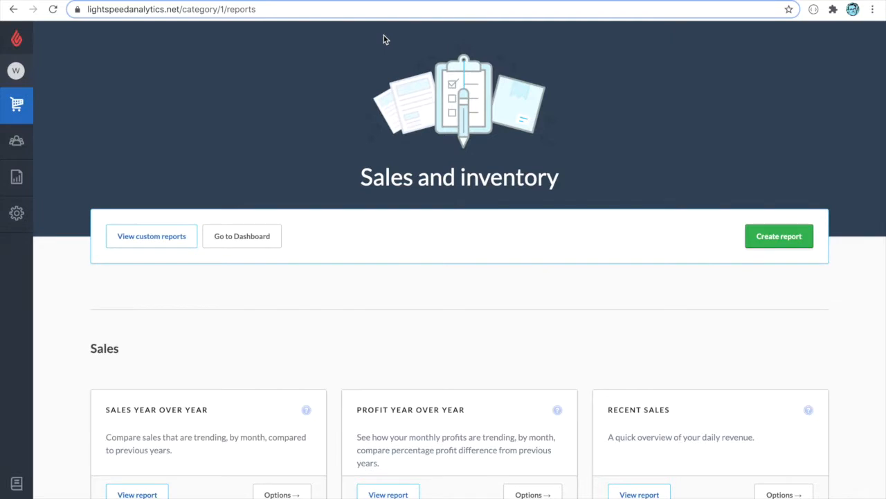
- Open the Dusty Inventory report from the Inventory reports
{"action": "scroll", "coordinate": [385, 40], "scroll_direction": "down", "scroll_amount": 6}
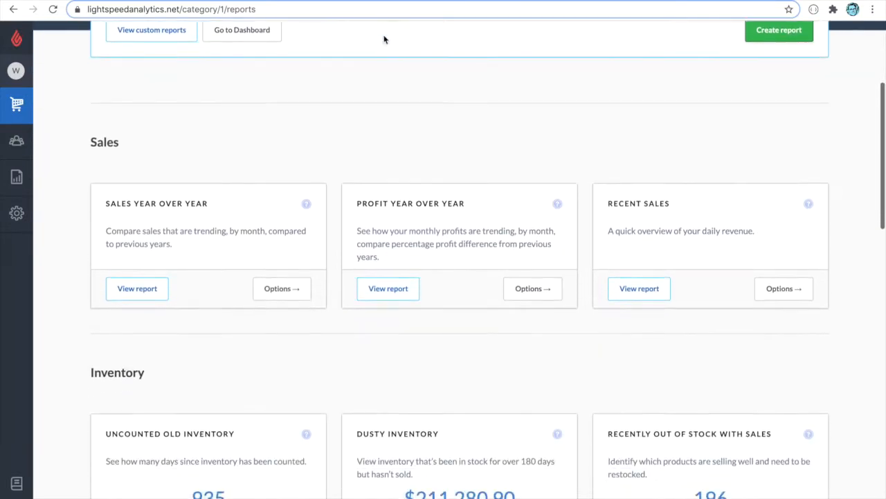
{"action": "scroll", "coordinate": [385, 40], "scroll_direction": "down", "scroll_amount": 1}
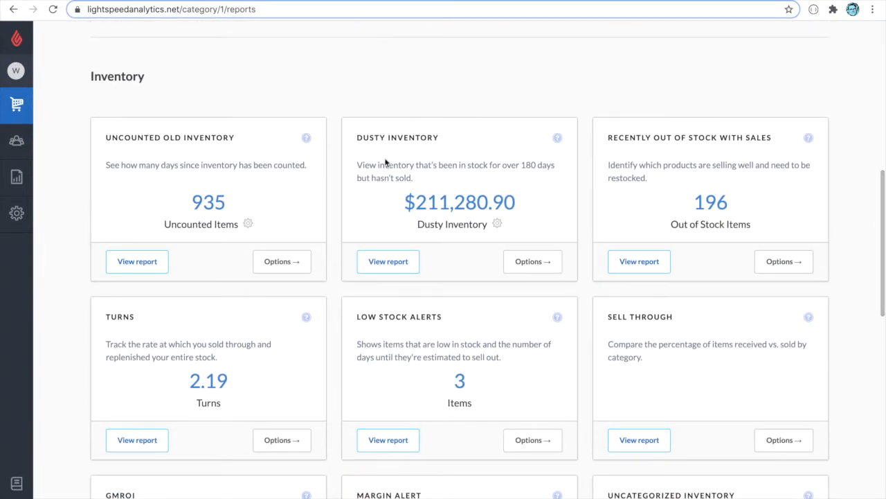
{"action": "left_click", "coordinate": [388, 261]}
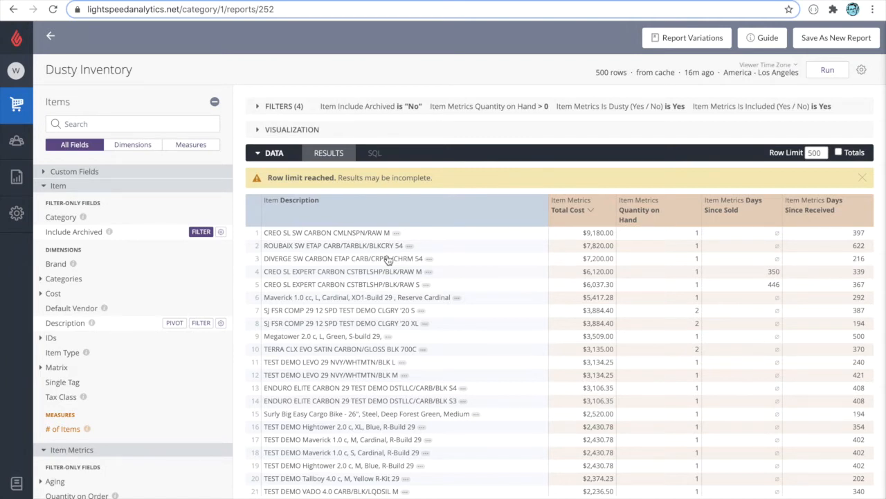
- Remove the Total Cost, Days Since Sold and Days Since Received columns from the report
{"action": "left_click", "coordinate": [610, 200]}
{"action": "left_click", "coordinate": [585, 221]}
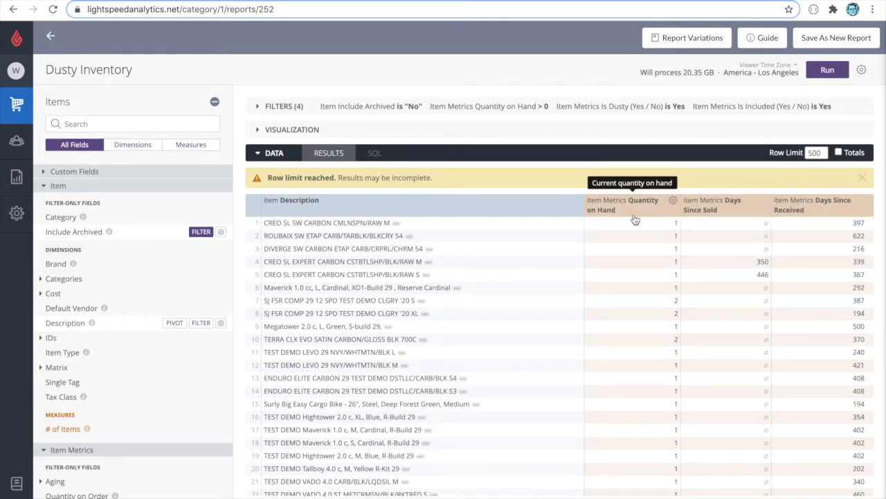
{"action": "mouse_move", "coordinate": [728, 214]}
{"action": "left_click", "coordinate": [765, 201]}
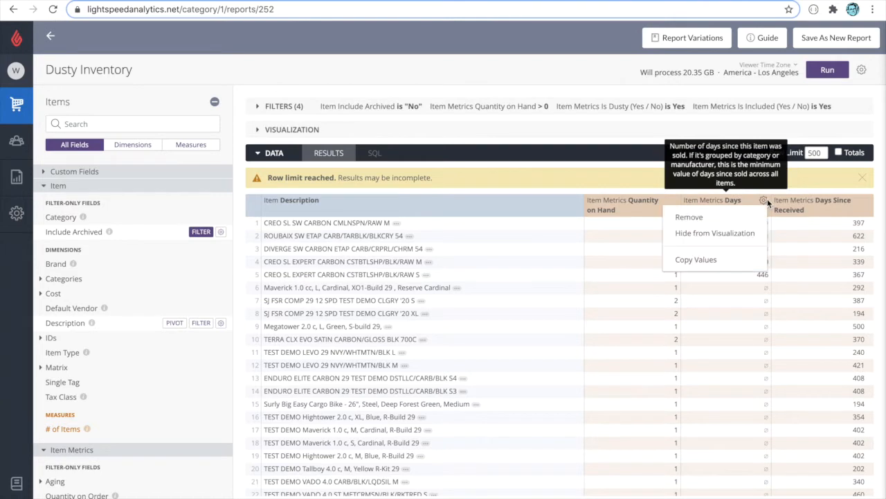
{"action": "left_click", "coordinate": [736, 219]}
{"action": "mouse_move", "coordinate": [855, 204]}
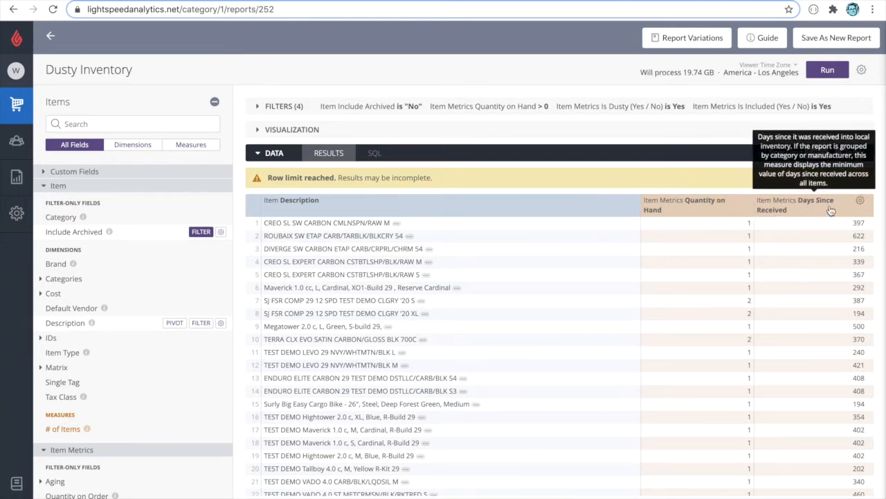
{"action": "left_click", "coordinate": [859, 201]}
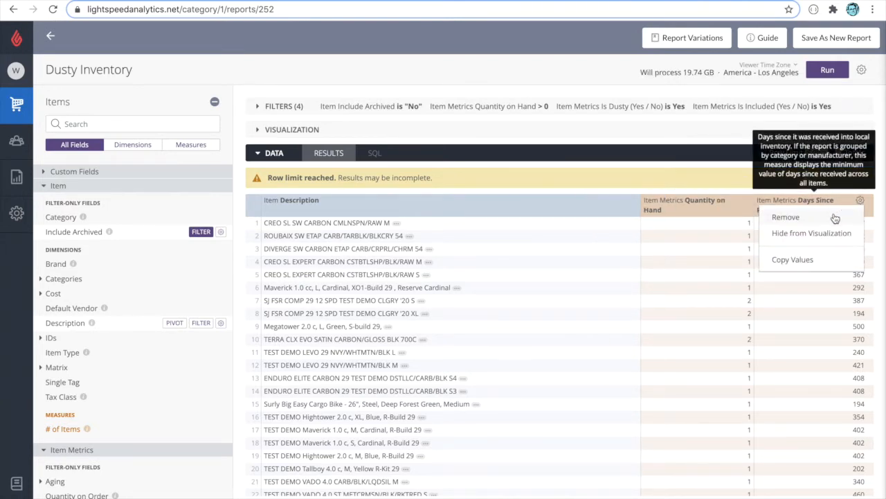
{"action": "left_click", "coordinate": [834, 213]}
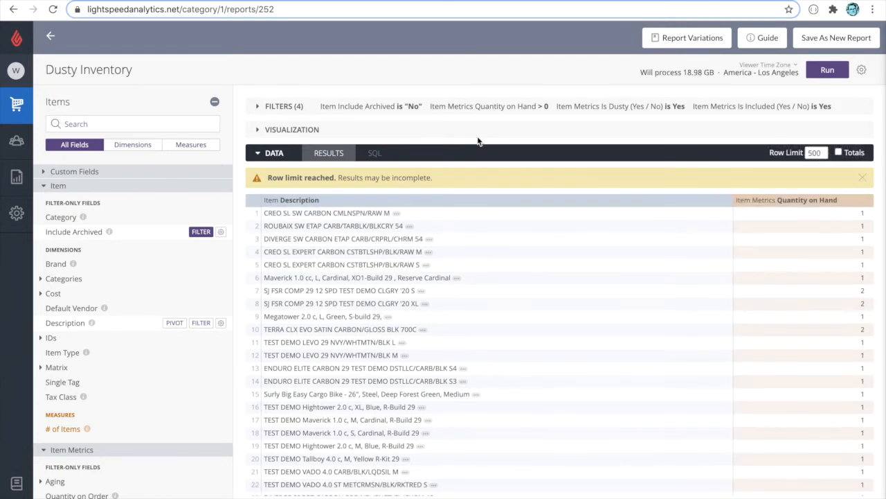
- Delete the Quantity on Hand and Is Dusty filters from the report
{"action": "left_click", "coordinate": [262, 108]}
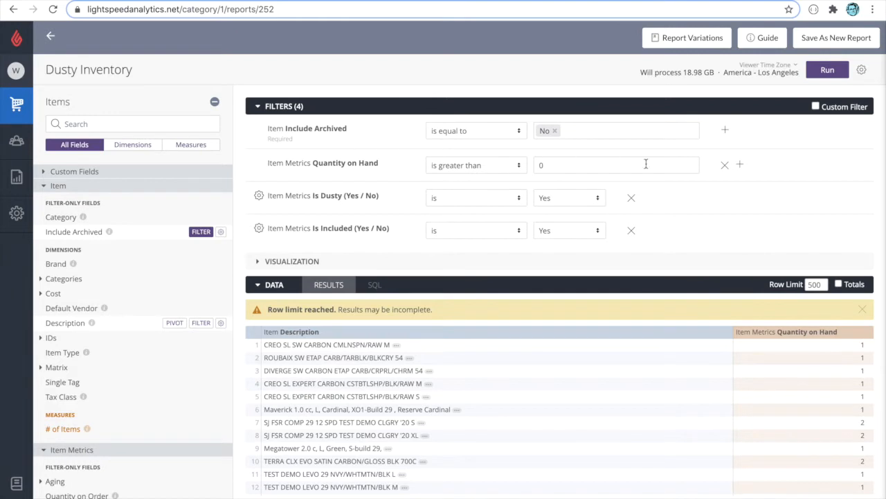
{"action": "left_click", "coordinate": [725, 165]}
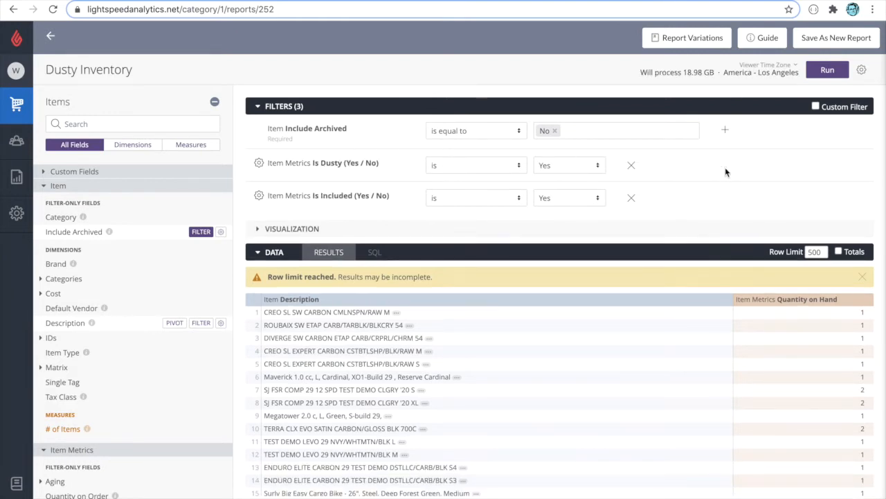
{"action": "left_click", "coordinate": [631, 165]}
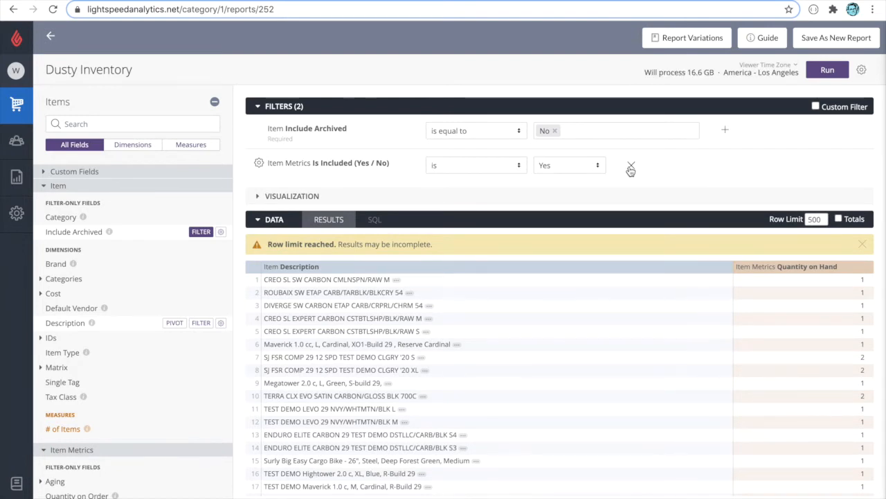
- Add an item filter requiring Top Level Category to be equal to BIKES
{"action": "left_click", "coordinate": [49, 280]}
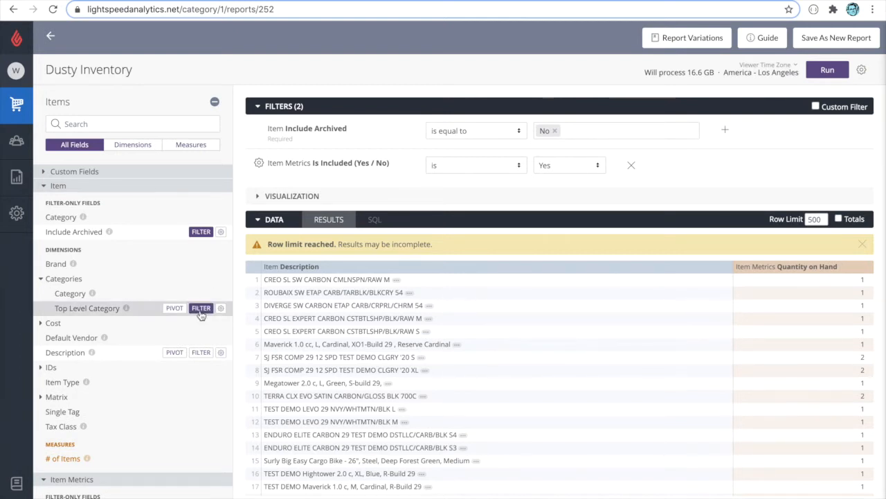
{"action": "left_click", "coordinate": [201, 308]}
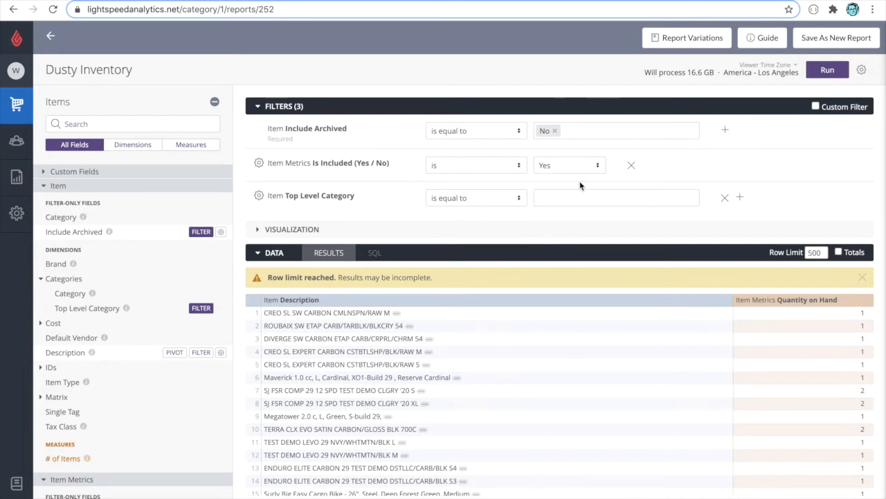
{"action": "left_click", "coordinate": [567, 202]}
{"action": "type", "text": "BIK"}
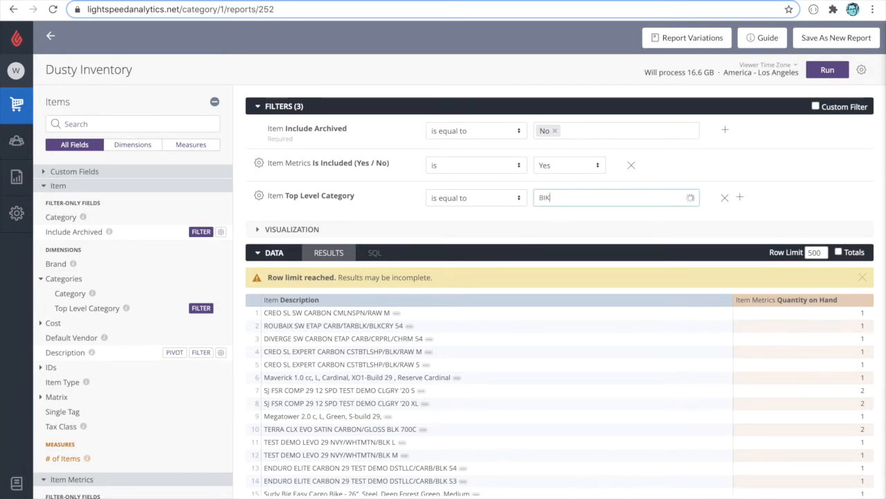
{"action": "type", "text": "ES"}
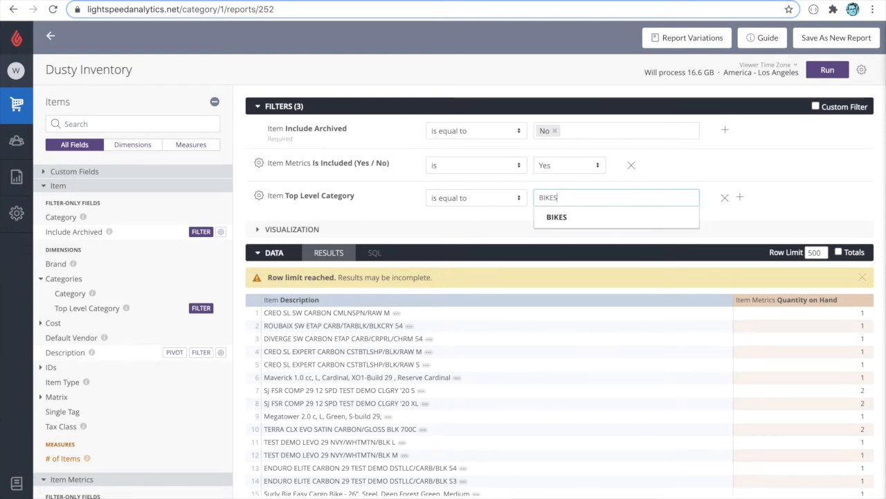
{"action": "left_click", "coordinate": [574, 219]}
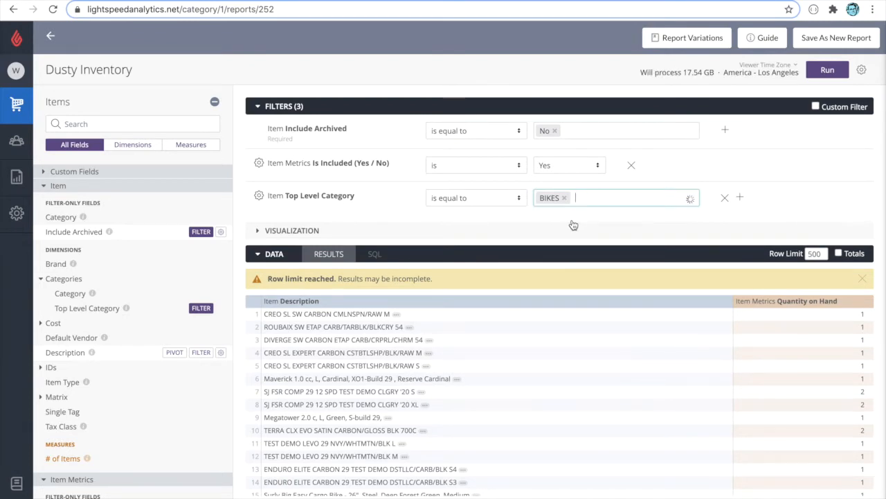
- Add the Quantity Sold measure from the Sale Line totals to the report
{"action": "scroll", "coordinate": [111, 200], "scroll_direction": "down", "scroll_amount": 5}
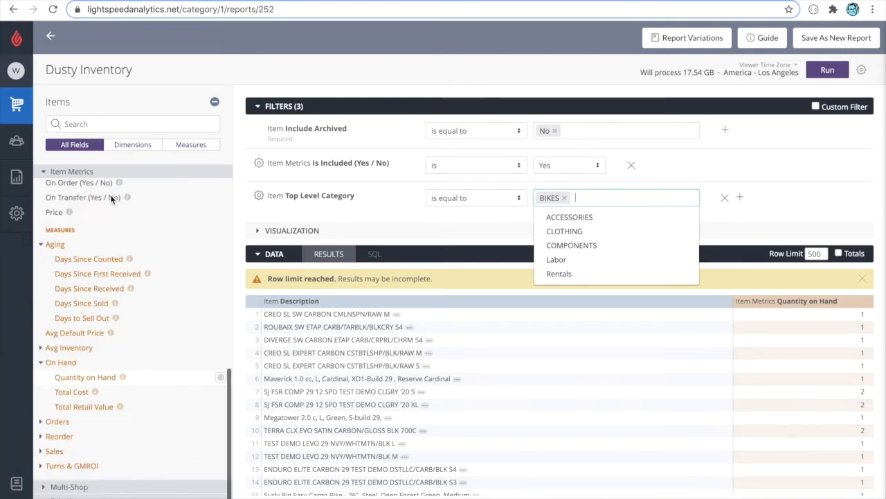
{"action": "left_click", "coordinate": [113, 497]}
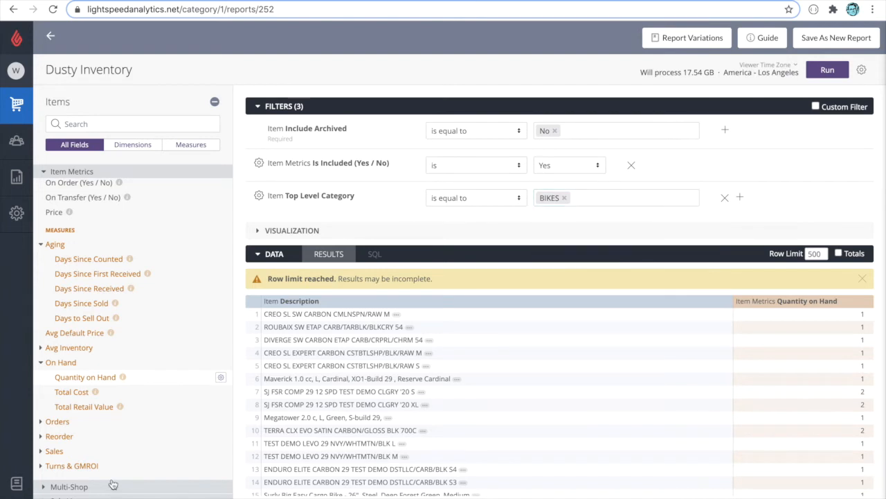
{"action": "scroll", "coordinate": [99, 461], "scroll_direction": "down", "scroll_amount": 5}
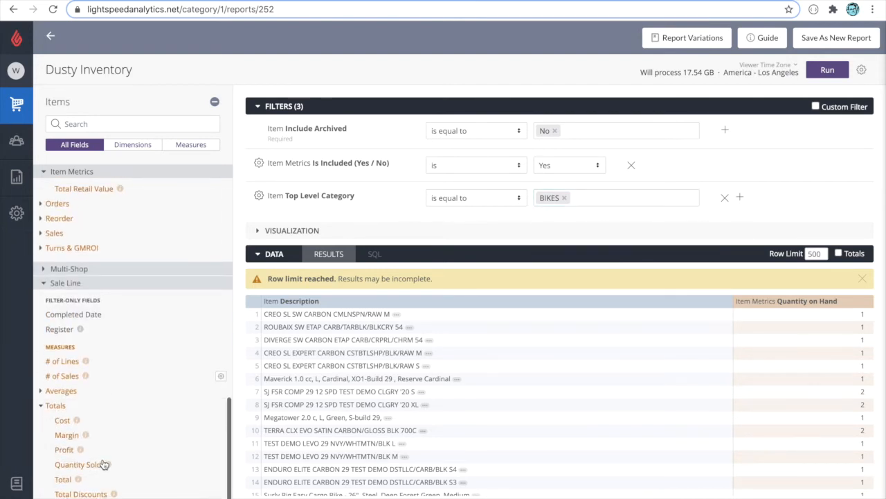
{"action": "left_click", "coordinate": [71, 470]}
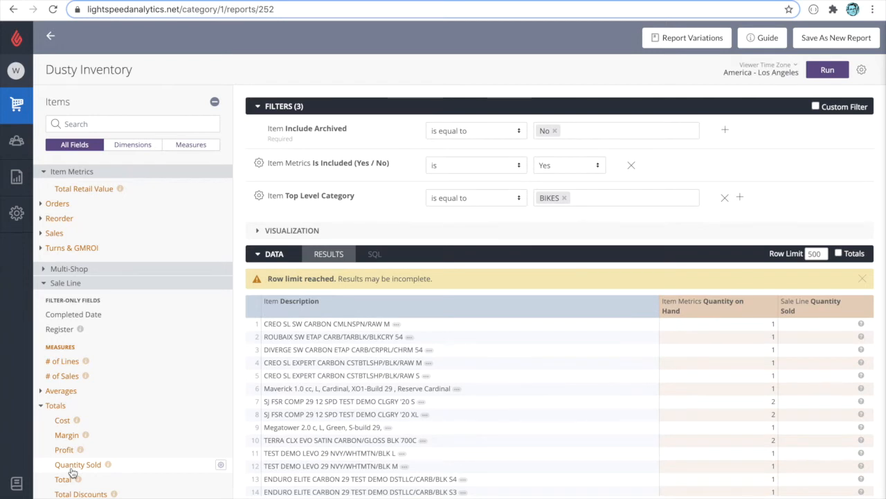
- Filter the Sale Line Completed Date to the past 6 months
{"action": "left_click", "coordinate": [200, 315]}
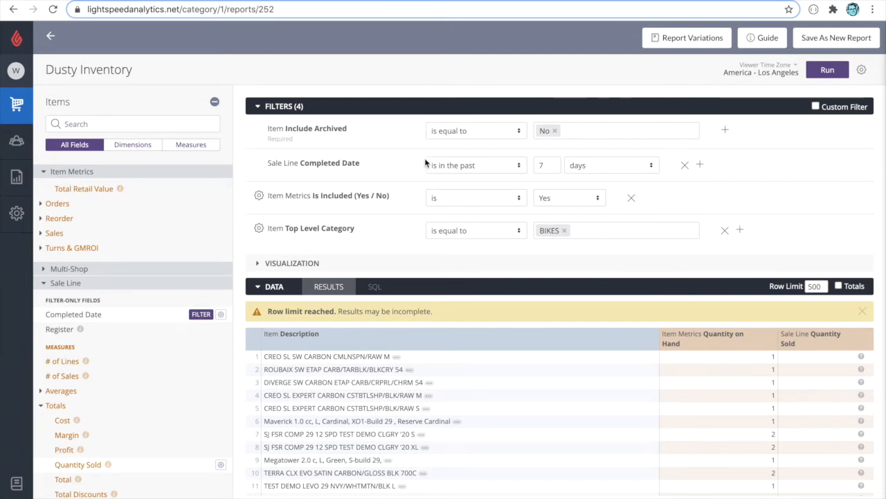
{"action": "double_click", "coordinate": [551, 163]}
{"action": "type", "text": "5"}
{"action": "key", "text": "BackSpace"}
{"action": "type", "text": "6"}
{"action": "left_click", "coordinate": [605, 166]}
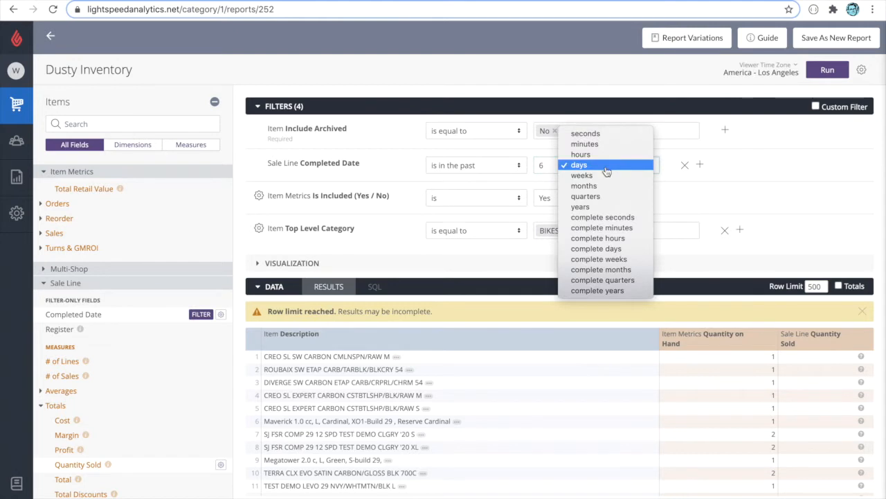
{"action": "left_click", "coordinate": [629, 187]}
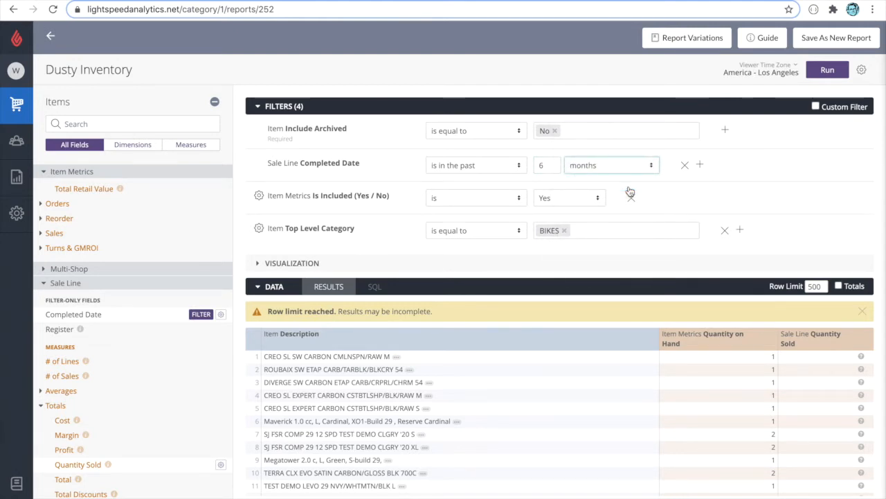
- Raise the row limit to 5000 and run the report
{"action": "left_click", "coordinate": [818, 287]}
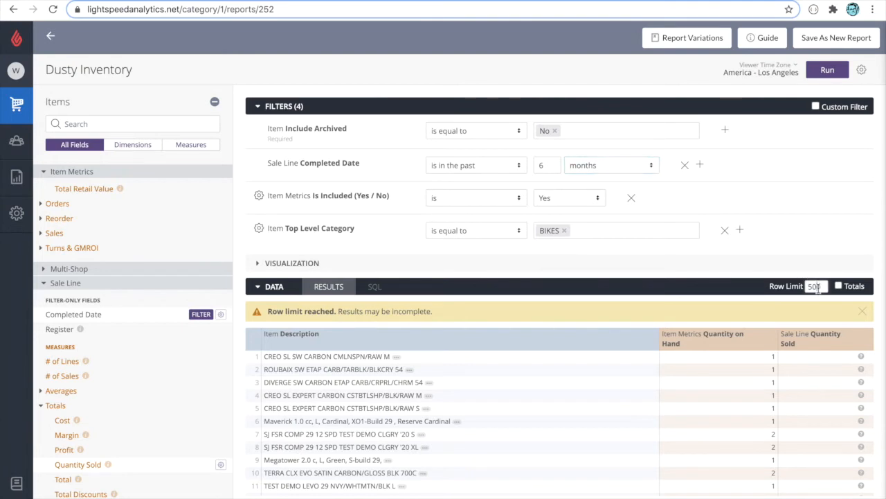
{"action": "type", "text": "0"}
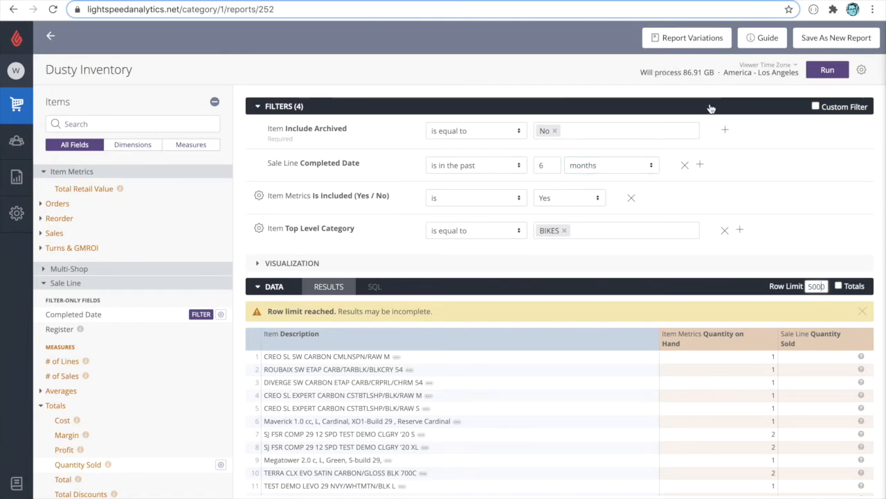
{"action": "left_click", "coordinate": [708, 107]}
{"action": "left_click", "coordinate": [822, 76]}
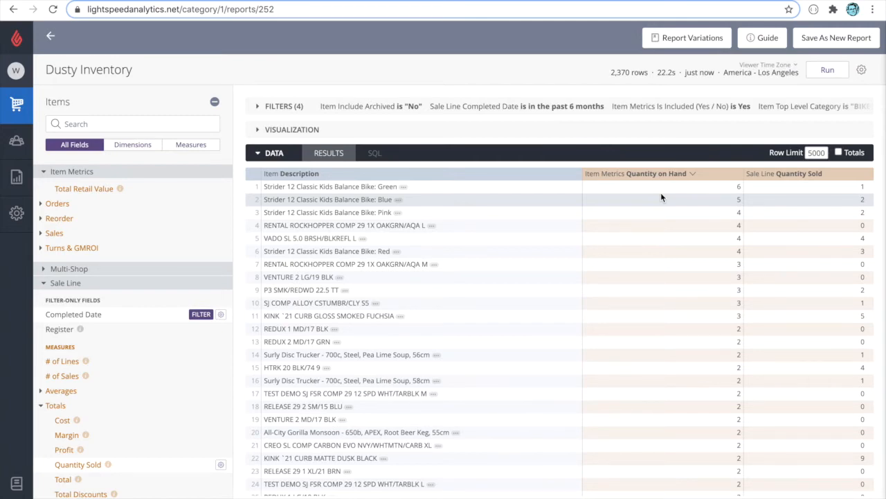
- Look through the report rows, comparing quantity on hand with quantity sold for each bike
{"action": "scroll", "coordinate": [661, 194], "scroll_direction": "down", "scroll_amount": 15}
{"action": "scroll", "coordinate": [661, 197], "scroll_direction": "down", "scroll_amount": 15}
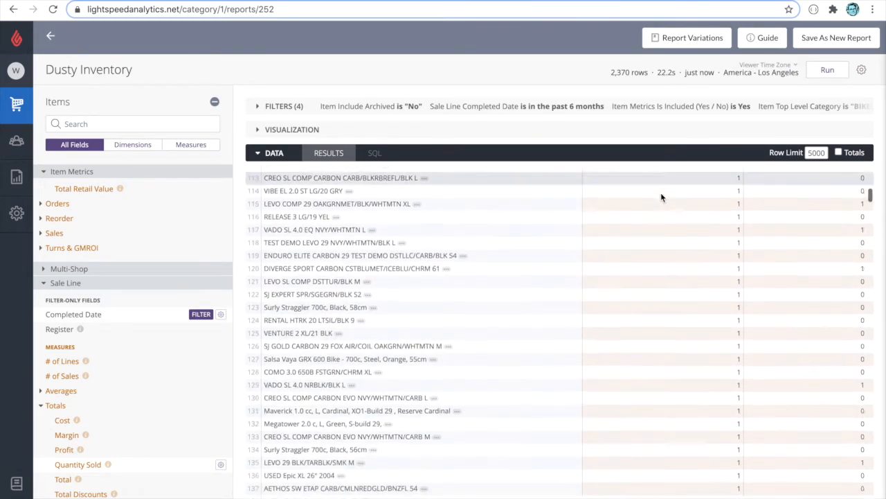
{"action": "scroll", "coordinate": [661, 197], "scroll_direction": "down", "scroll_amount": 20}
{"action": "scroll", "coordinate": [661, 197], "scroll_direction": "down", "scroll_amount": 14}
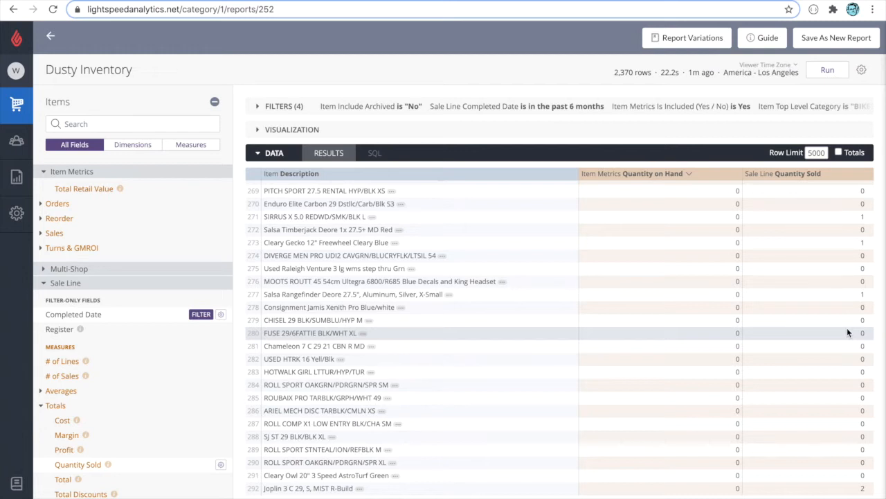
- Create a table calculation that tests whether quantity on hand is nonzero, with the expression ${cl_item_facts.quantity_on_hand}!=0
{"action": "scroll", "coordinate": [153, 291], "scroll_direction": "up", "scroll_amount": 4}
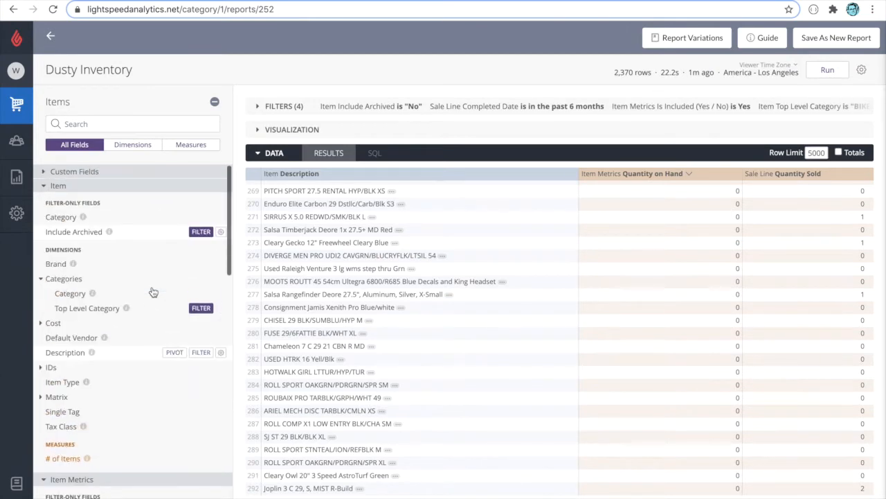
{"action": "left_click", "coordinate": [188, 174]}
{"action": "left_click", "coordinate": [217, 173]}
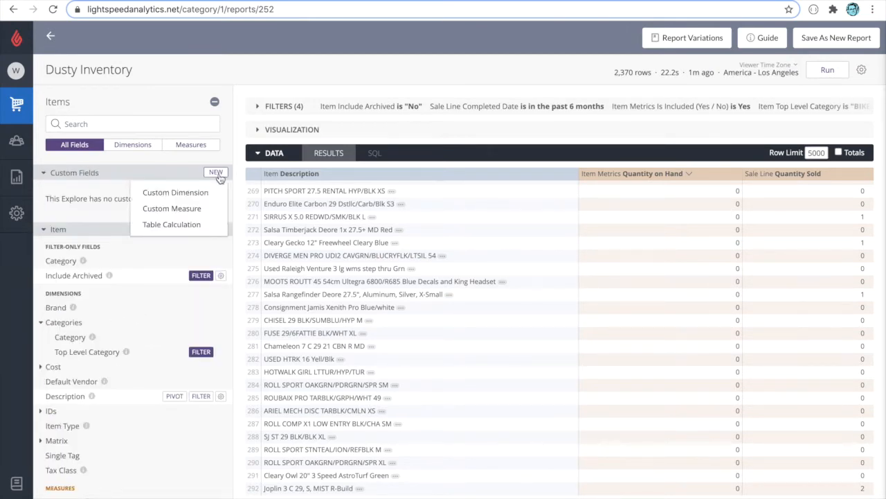
{"action": "left_click", "coordinate": [190, 223]}
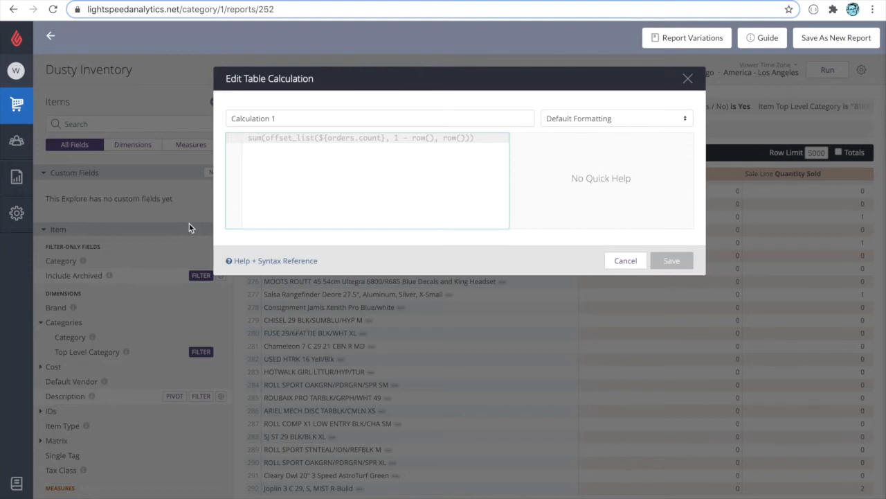
{"action": "type", "text": "q"}
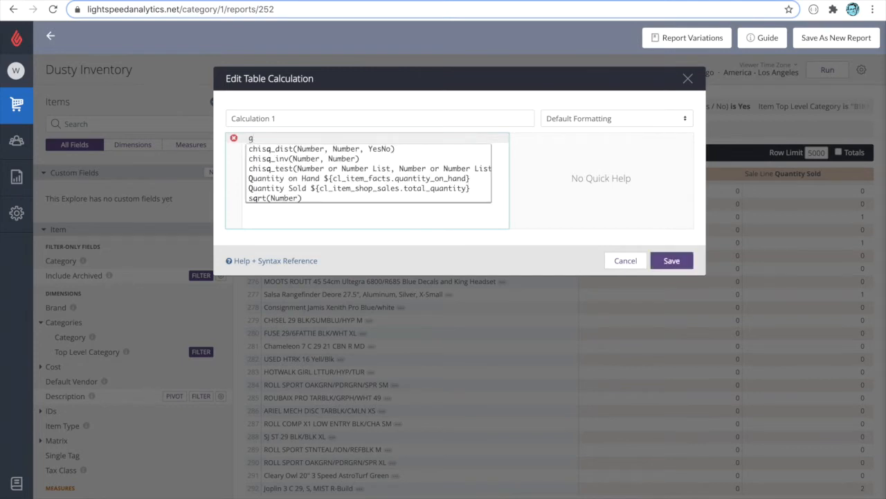
{"action": "type", "text": "uan"}
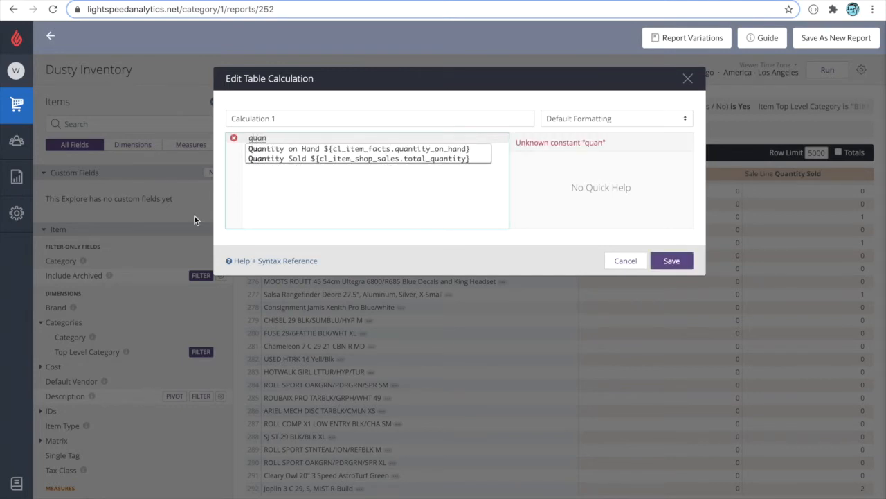
{"action": "left_click", "coordinate": [354, 148]}
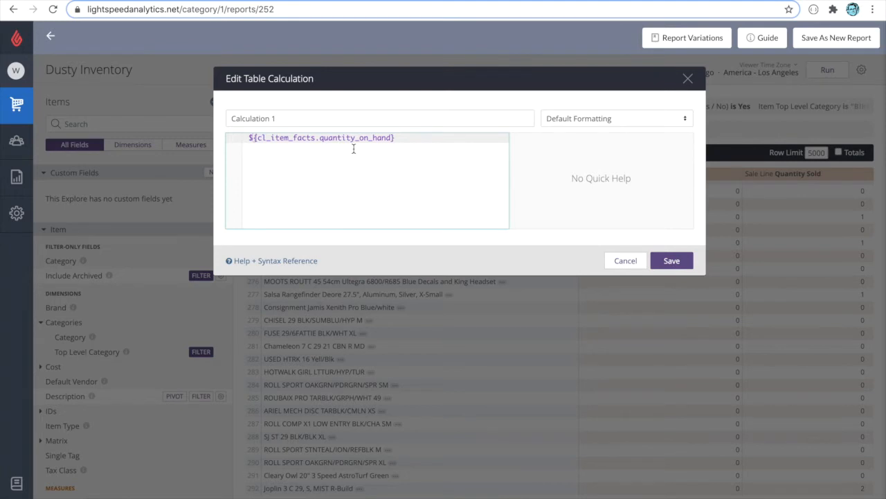
{"action": "type", "text": "!="}
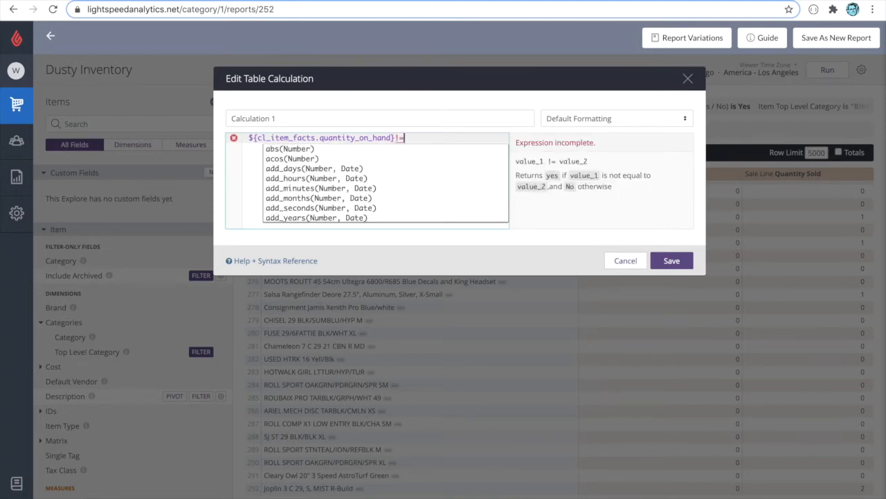
{"action": "key", "text": "Escape"}
{"action": "type", "text": "0"}
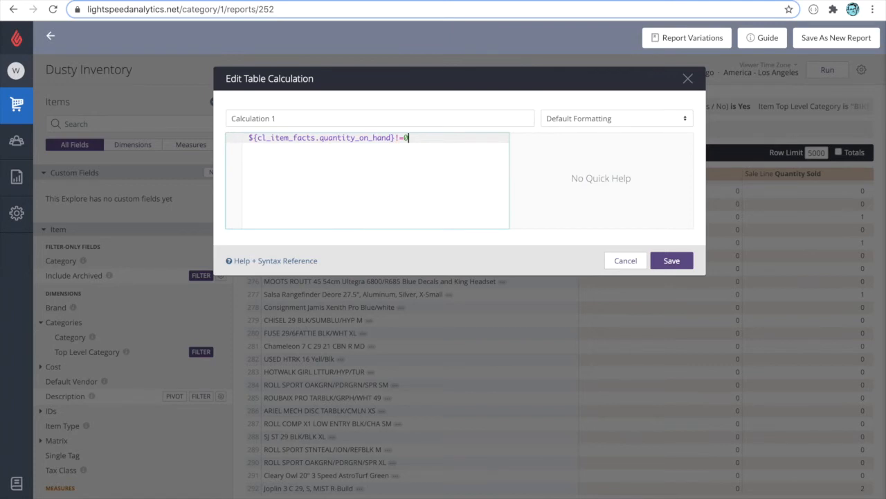
- Name the table calculation "Q not equal to 0" and save it
{"action": "triple_click", "coordinate": [346, 118]}
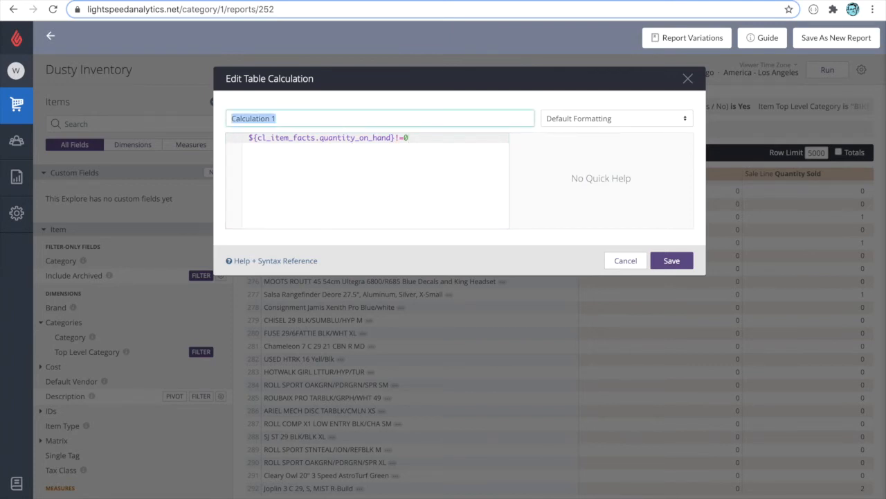
{"action": "type", "text": "Q not equal to 0"}
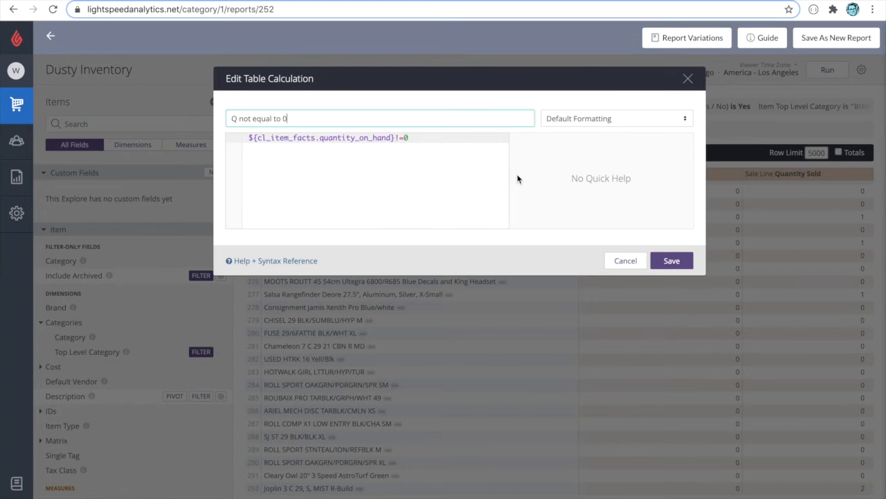
{"action": "left_click", "coordinate": [669, 262]}
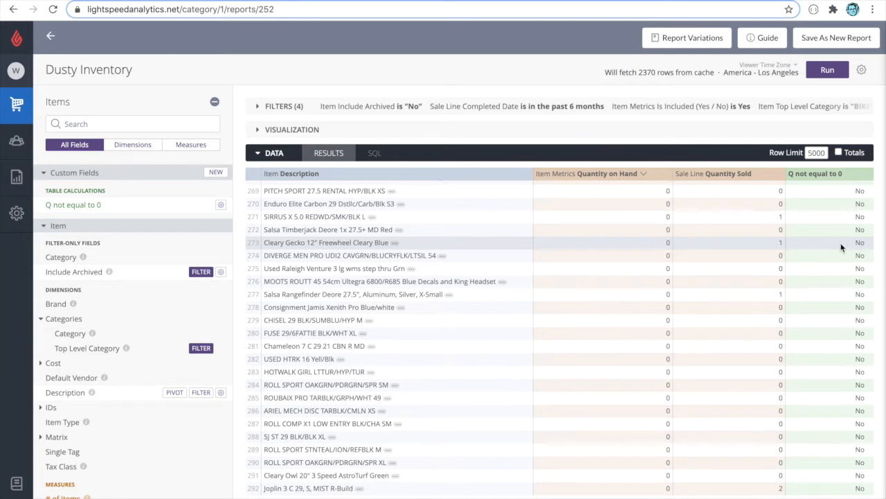
- Edit the Q not equal to 0 calculation to if(${cl_item_facts.quantity_on_hand}!=0,yes,no) and save it
{"action": "scroll", "coordinate": [651, 239], "scroll_direction": "up", "scroll_amount": 5}
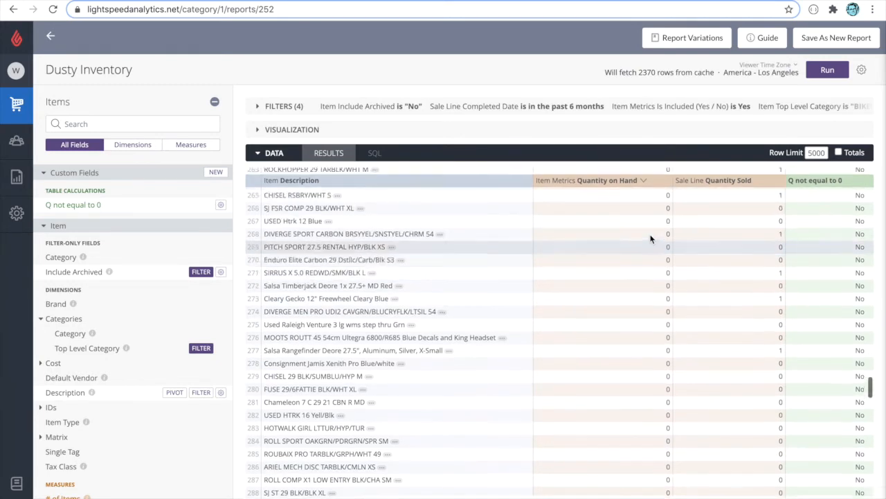
{"action": "scroll", "coordinate": [651, 239], "scroll_direction": "up", "scroll_amount": 15}
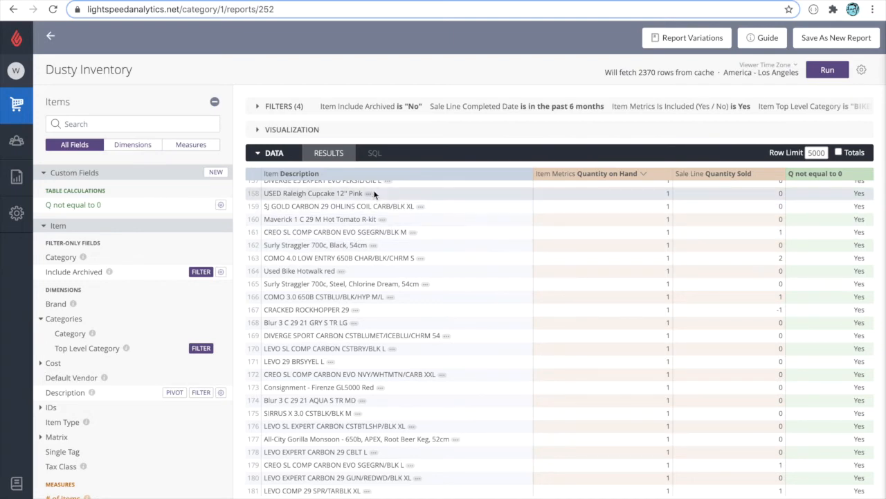
{"action": "left_click", "coordinate": [220, 207]}
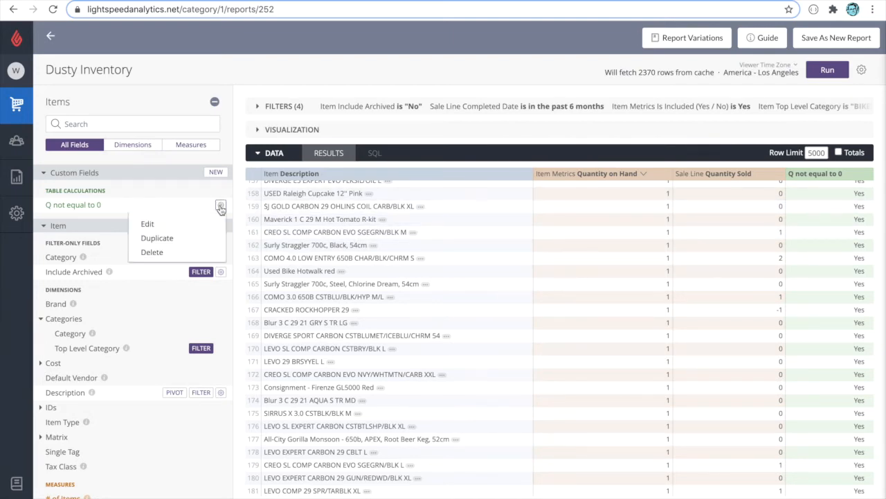
{"action": "left_click", "coordinate": [204, 222]}
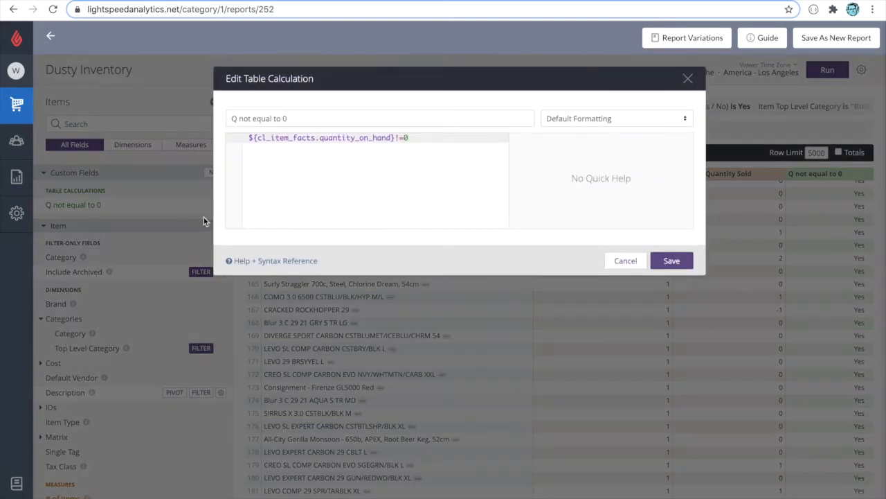
{"action": "left_click", "coordinate": [292, 190]}
{"action": "key", "text": "Home"}
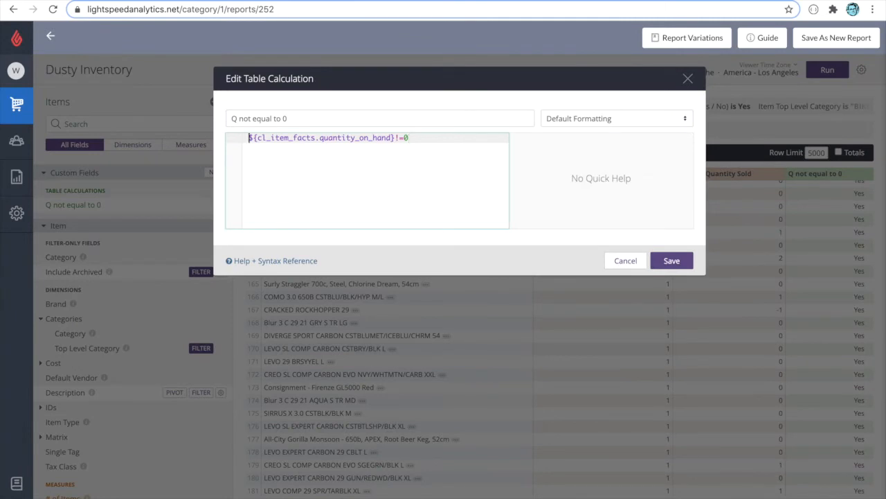
{"action": "type", "text": "if("}
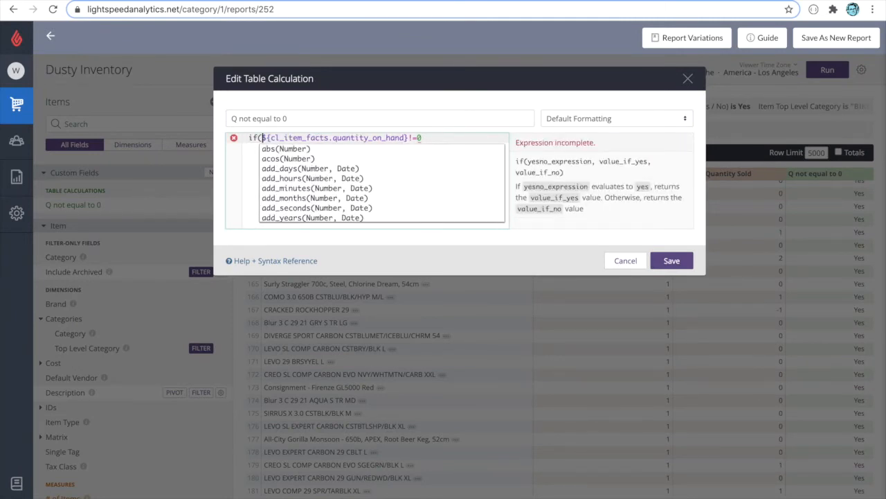
{"action": "left_click", "coordinate": [434, 139]}
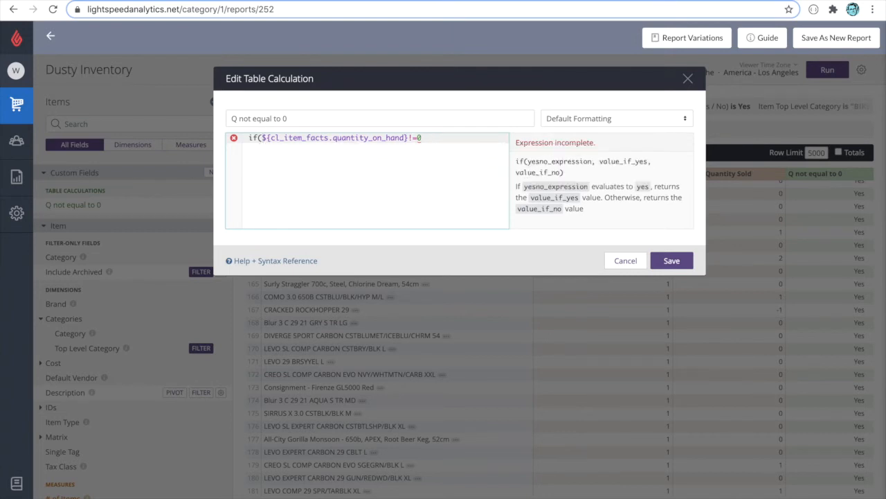
{"action": "type", "text": ","}
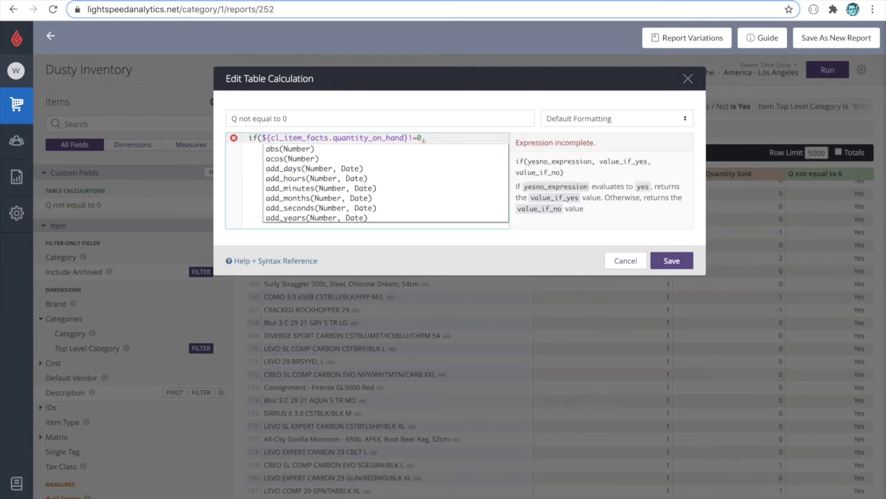
{"action": "type", "text": "yes,"}
{"action": "type", "text": "no)"}
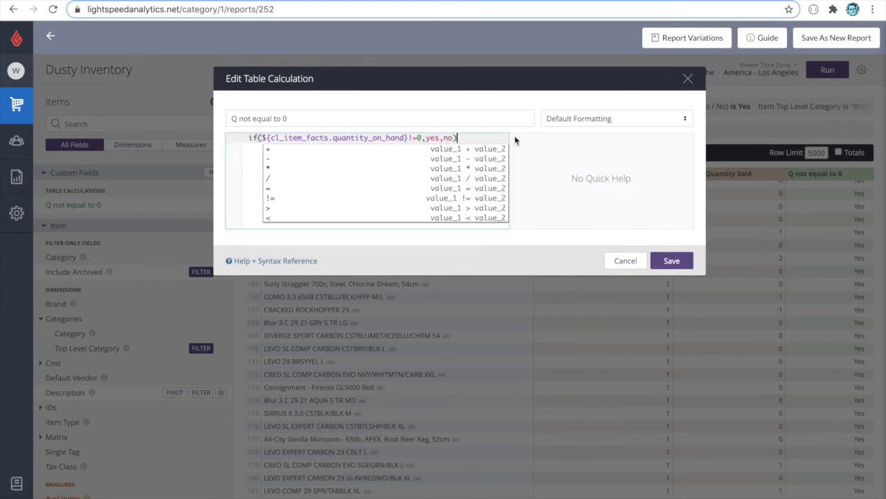
{"action": "left_click", "coordinate": [666, 260]}
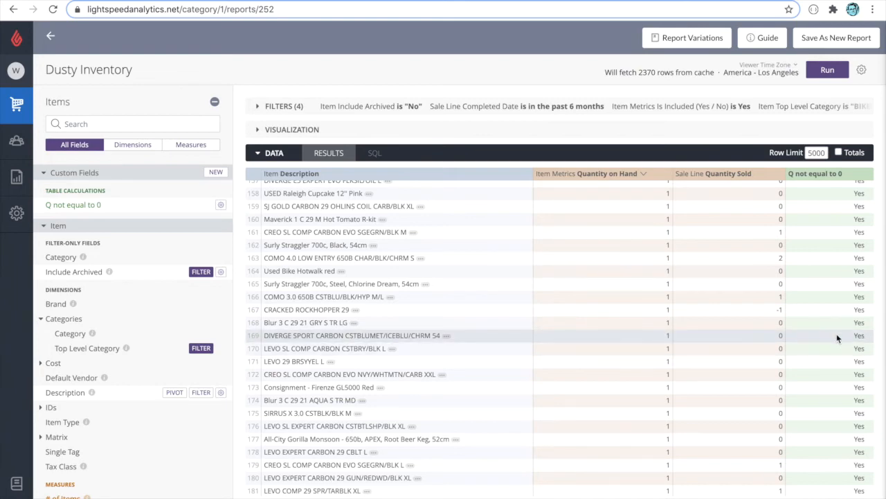
- Reopen the Q not equal to 0 calculation and duplicate its if(${cl_item_facts.quantity_on_hand}!=0,yes, part on a second line before the no value
{"action": "scroll", "coordinate": [836, 337], "scroll_direction": "down", "scroll_amount": 6}
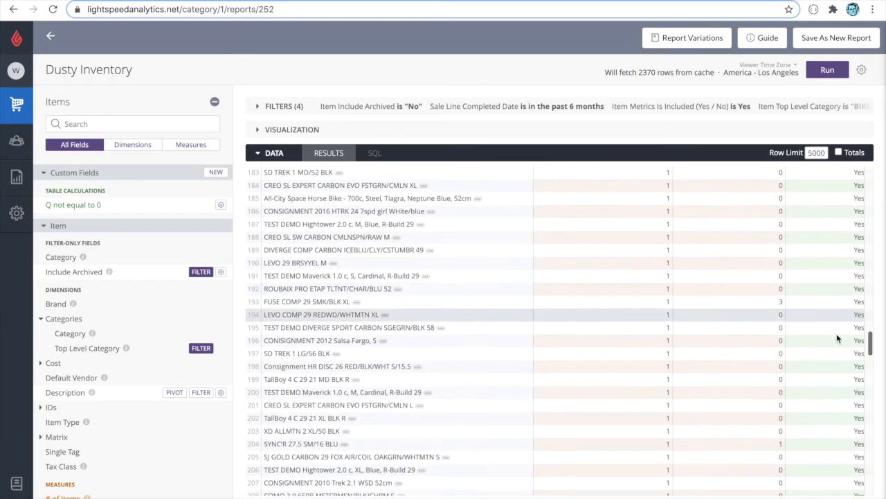
{"action": "scroll", "coordinate": [837, 333], "scroll_direction": "down", "scroll_amount": 12}
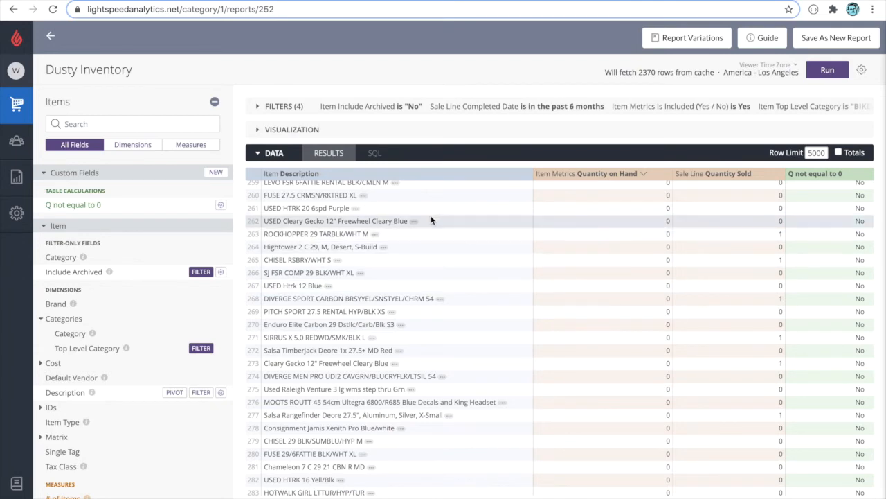
{"action": "left_click", "coordinate": [220, 206]}
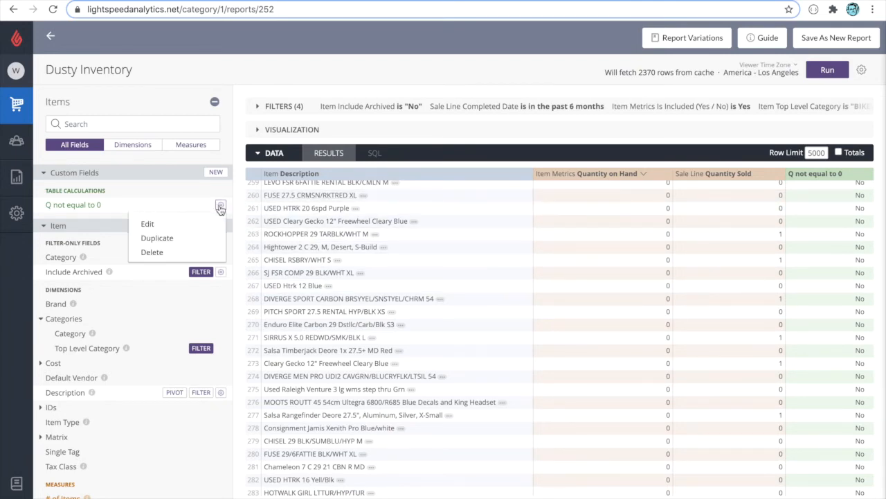
{"action": "left_click", "coordinate": [212, 221]}
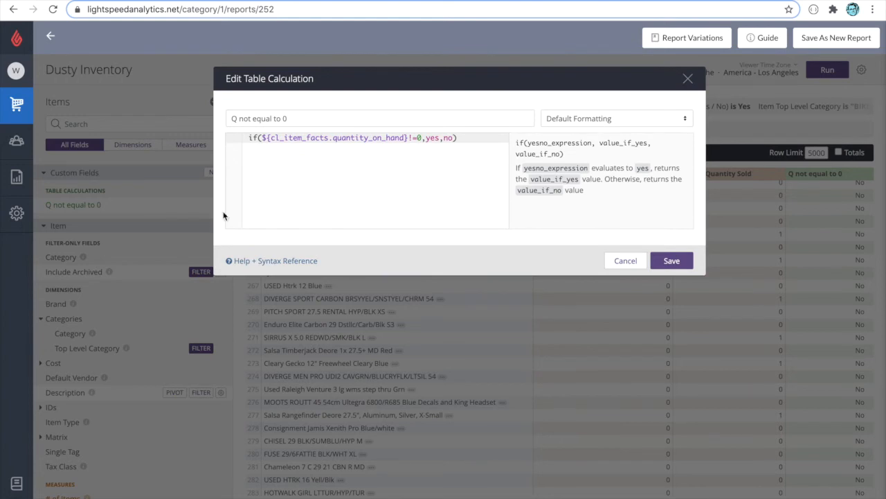
{"action": "left_click_drag", "start_coordinate": [452, 139], "coordinate": [218, 130]}
{"action": "key", "text": "ctrl+c"}
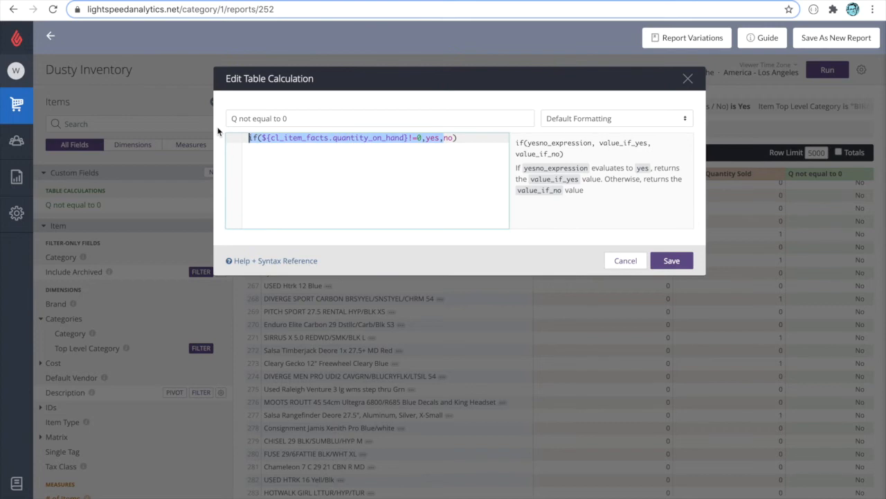
{"action": "left_click", "coordinate": [444, 138]}
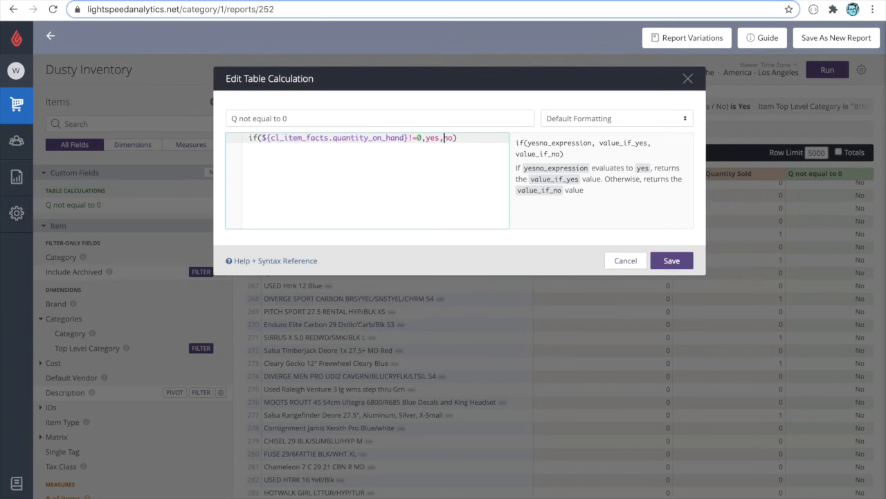
{"action": "key", "text": "Return"}
{"action": "key", "text": "Return"}
{"action": "key", "text": "Up"}
{"action": "key", "text": "Up"}
{"action": "key", "text": "BackSpace"}
{"action": "key", "text": "ctrl+v"}
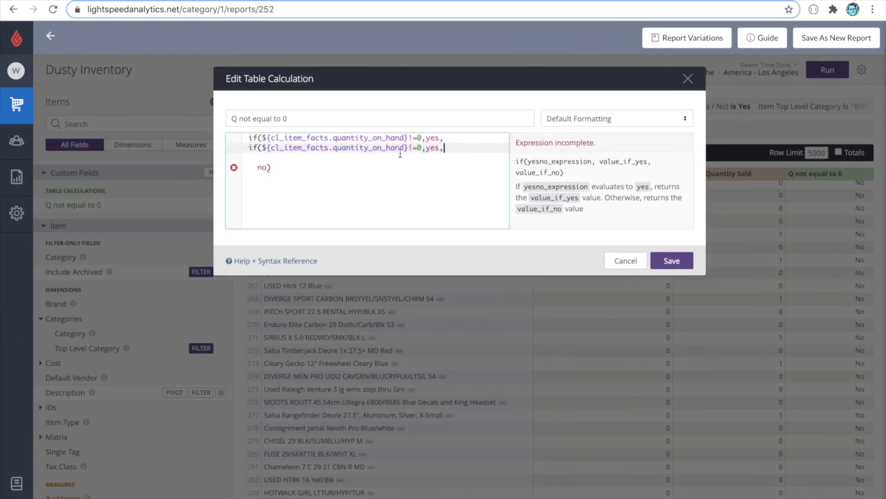
- Change the nested if condition to test Quantity Sold, ${cl_item_shop_sales.total_quantity}, and add the second closing parenthesis after no
{"action": "left_click_drag", "start_coordinate": [408, 148], "coordinate": [264, 149]}
{"action": "key", "text": "BackSpace"}
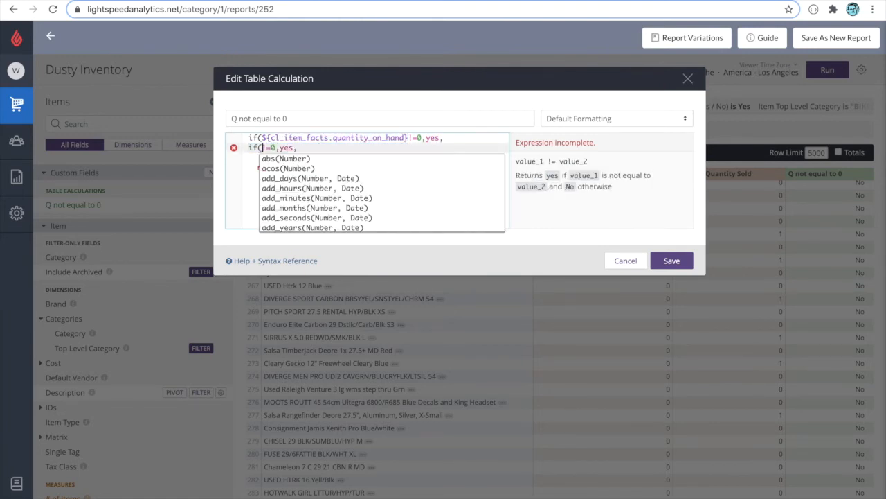
{"action": "type", "text": "quan"}
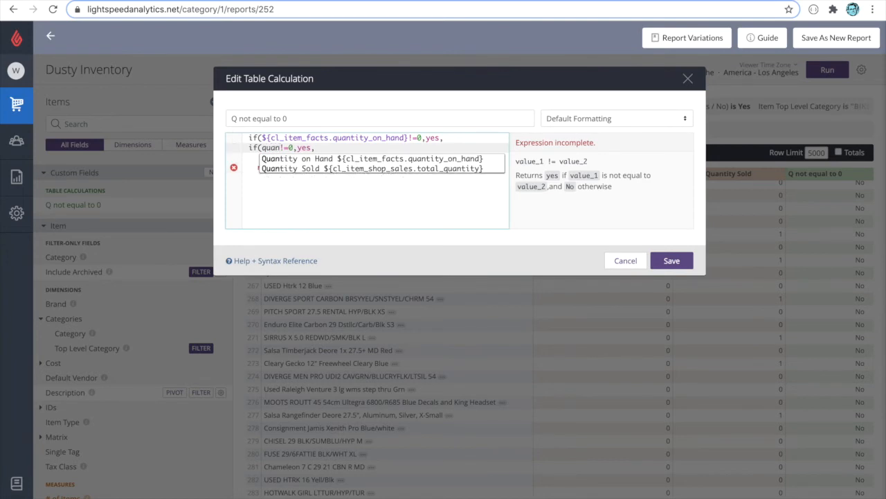
{"action": "left_click", "coordinate": [344, 169]}
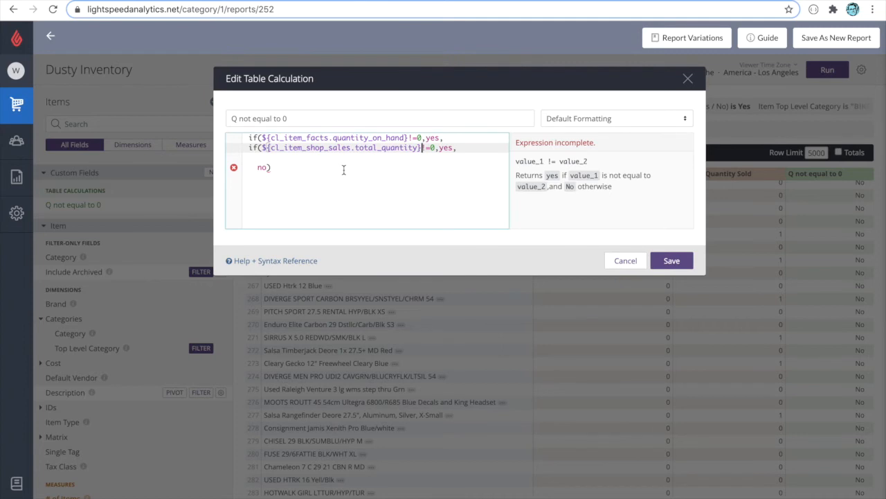
{"action": "key", "text": "Down"}
{"action": "key", "text": "Down"}
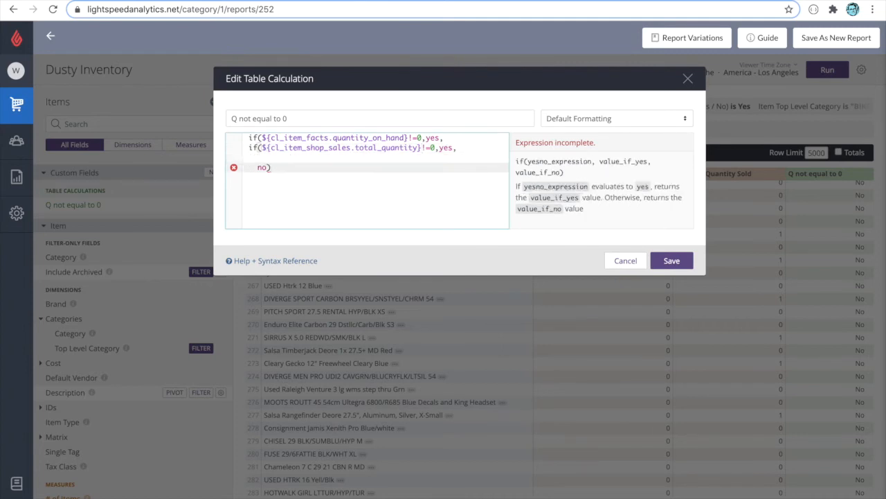
{"action": "type", "text": ")"}
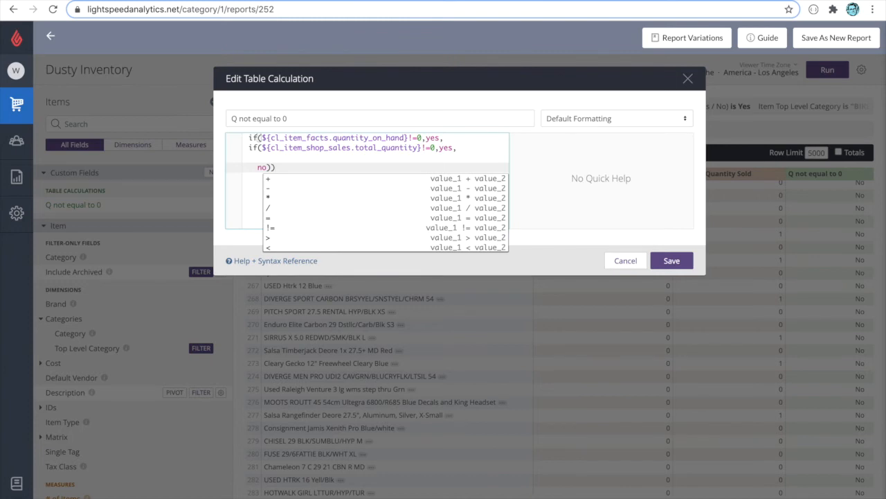
- Rename the Q not equal to 0 table calculation as Include and save it
{"action": "double_click", "coordinate": [349, 119]}
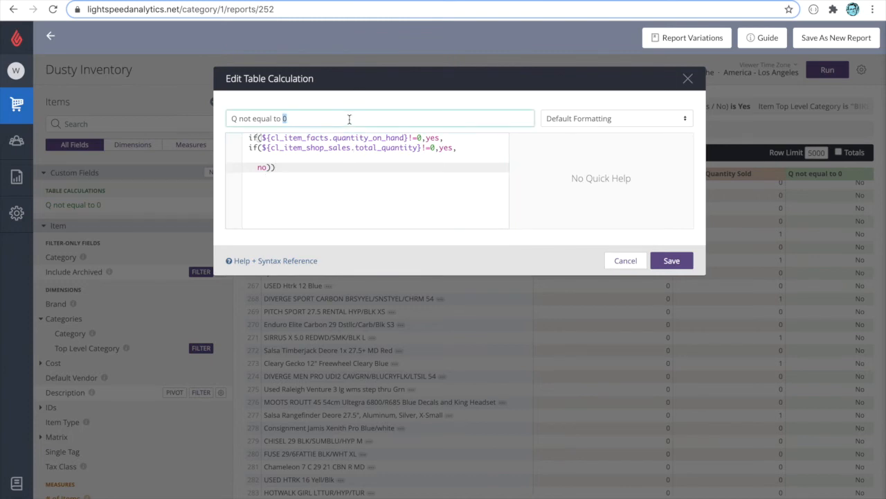
{"action": "triple_click", "coordinate": [349, 119]}
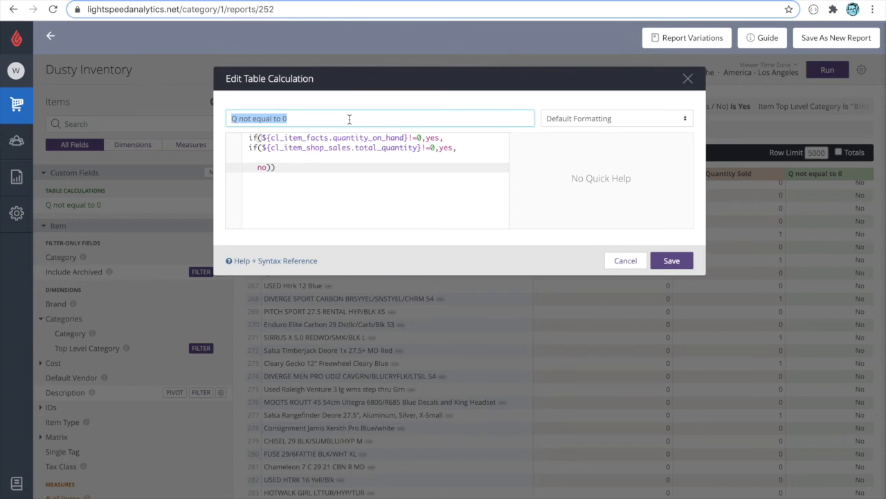
{"action": "type", "text": "Include"}
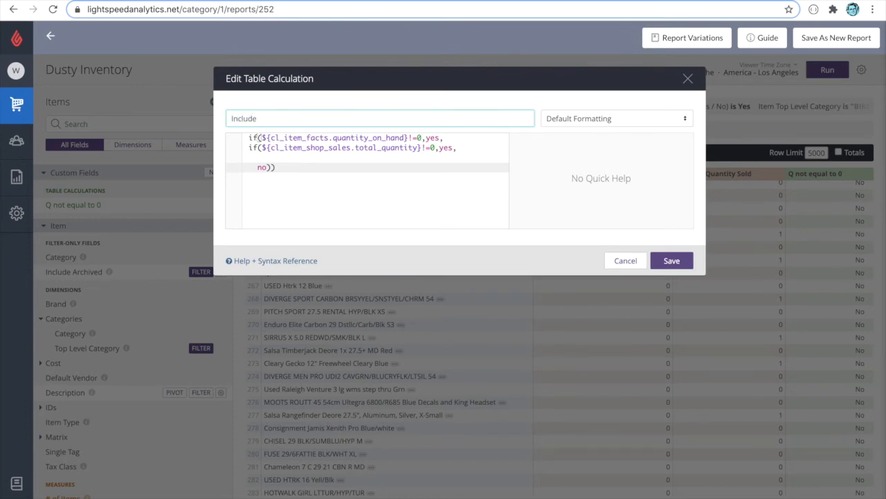
{"action": "left_click", "coordinate": [670, 262]}
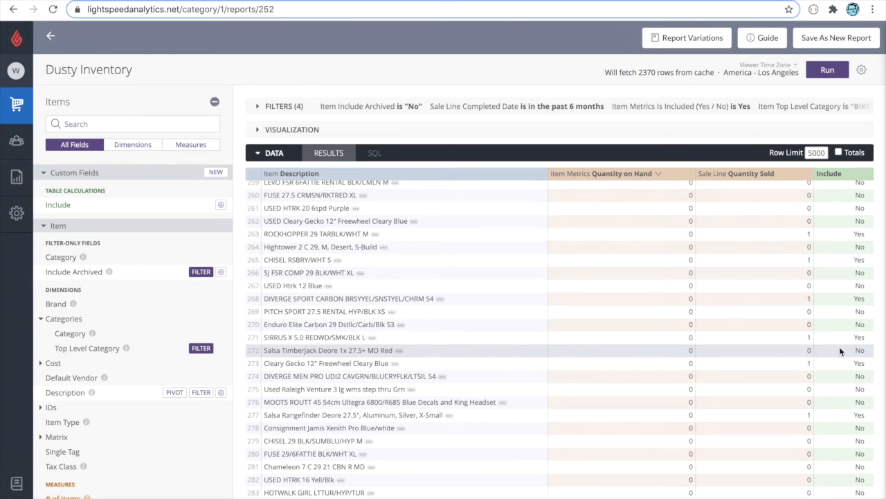
- Expand the report's visualization and hide the Include column's "No" rows from it
{"action": "scroll", "coordinate": [759, 359], "scroll_direction": "up", "scroll_amount": 8}
{"action": "scroll", "coordinate": [759, 360], "scroll_direction": "up", "scroll_amount": 20}
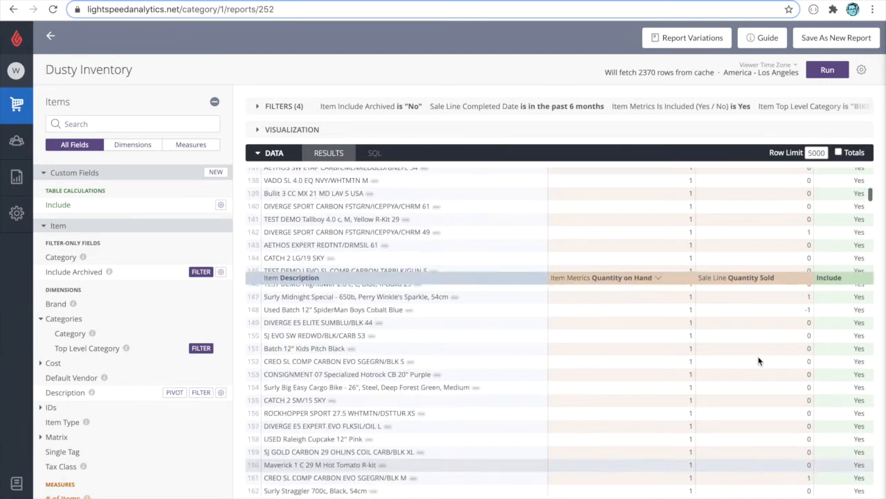
{"action": "scroll", "coordinate": [759, 359], "scroll_direction": "up", "scroll_amount": 2}
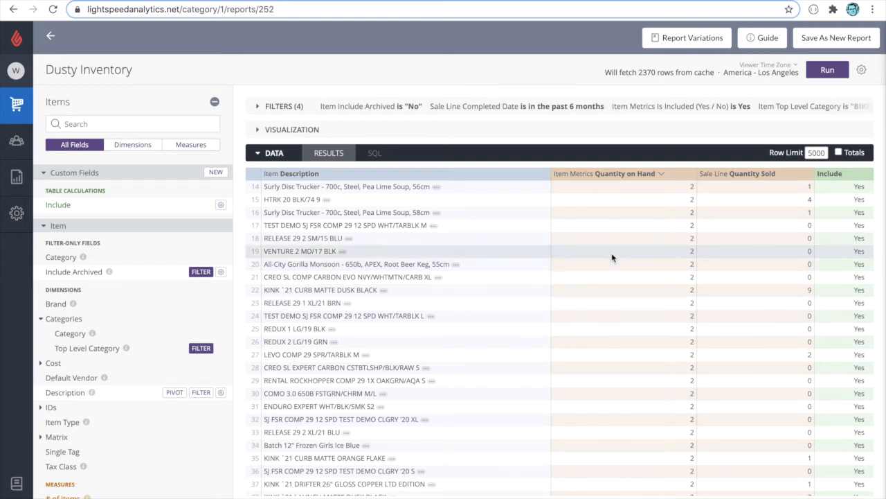
{"action": "left_click", "coordinate": [256, 131]}
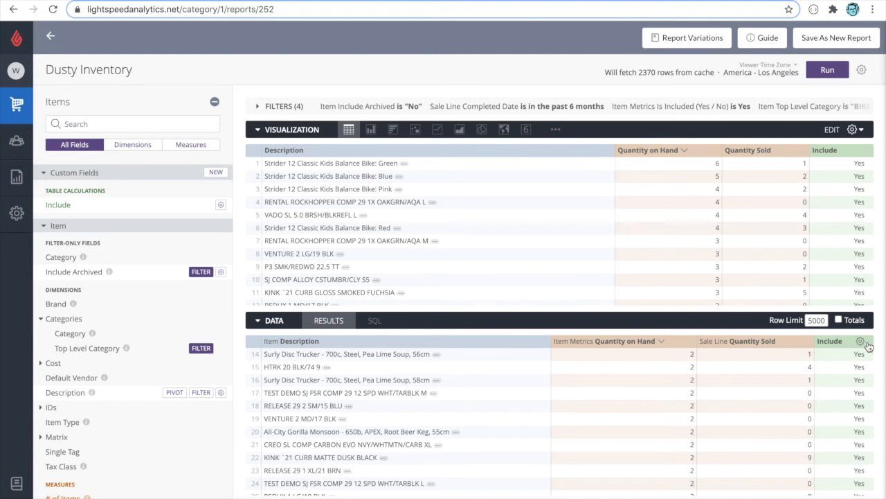
{"action": "left_click", "coordinate": [861, 341]}
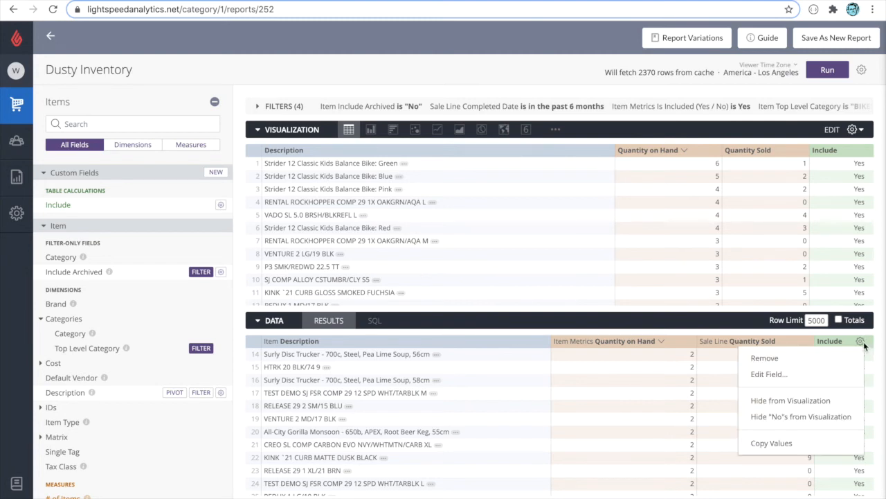
{"action": "left_click", "coordinate": [847, 419]}
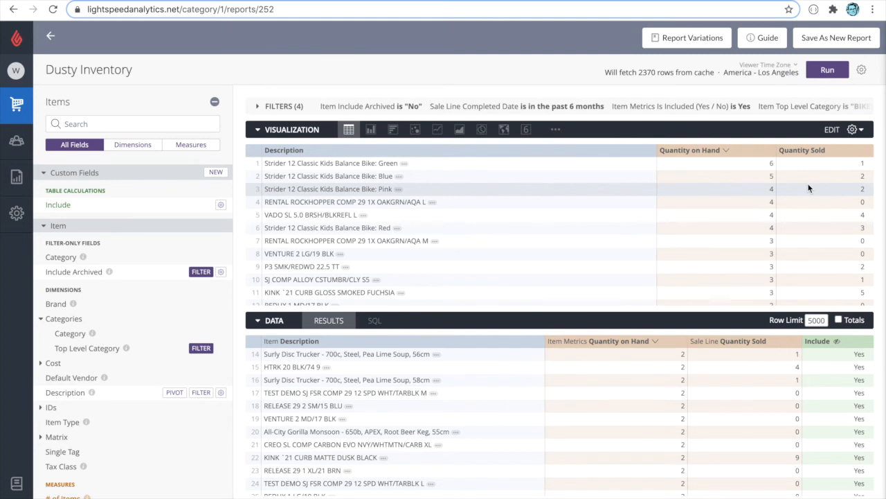
- Examine the Quantity on Hand and Quantity Sold values down the visualization table, including the bikes with zero on hand
{"action": "scroll", "coordinate": [809, 188], "scroll_direction": "down", "scroll_amount": 5}
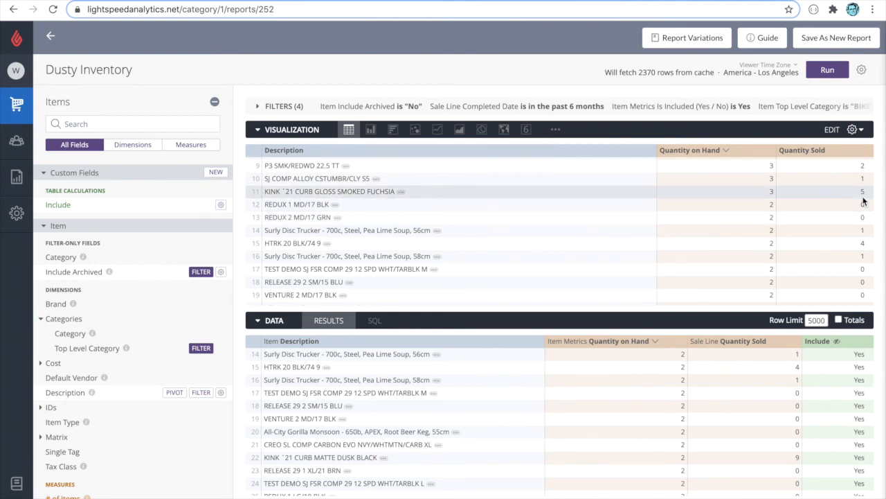
{"action": "scroll", "coordinate": [854, 201], "scroll_direction": "down", "scroll_amount": 5}
{"action": "scroll", "coordinate": [854, 201], "scroll_direction": "down", "scroll_amount": 5}
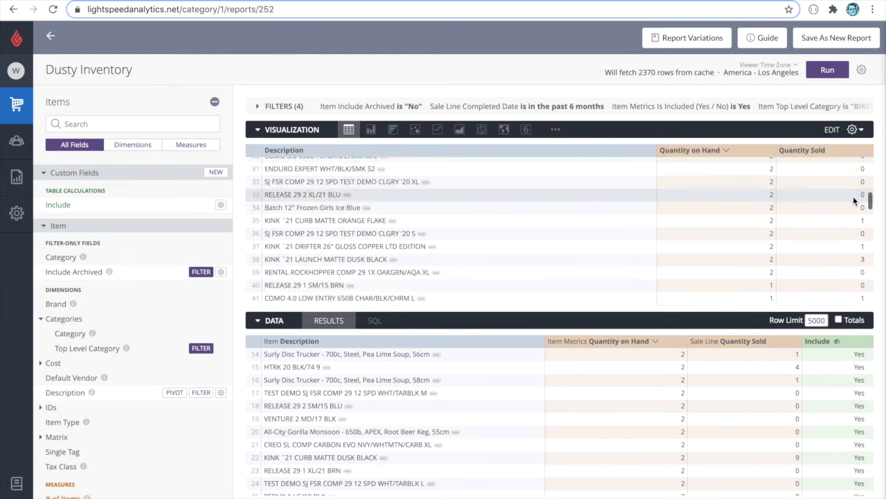
{"action": "scroll", "coordinate": [853, 201], "scroll_direction": "down", "scroll_amount": 7}
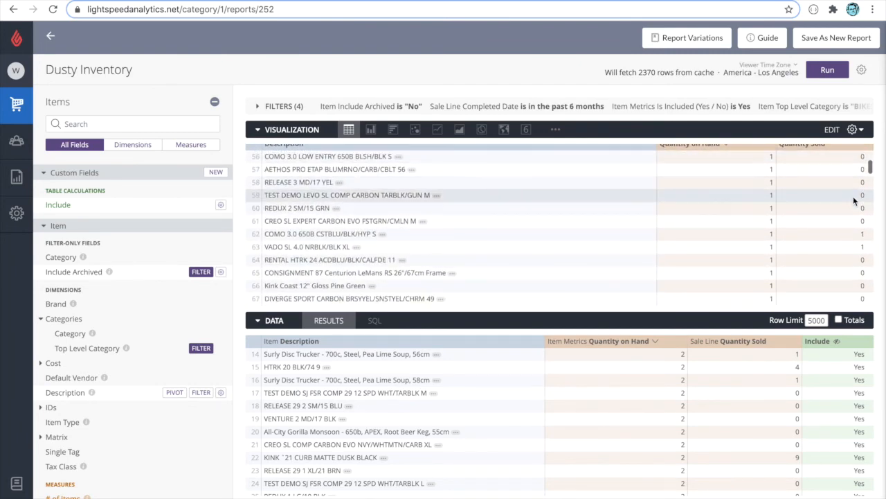
{"action": "scroll", "coordinate": [853, 200], "scroll_direction": "down", "scroll_amount": 7}
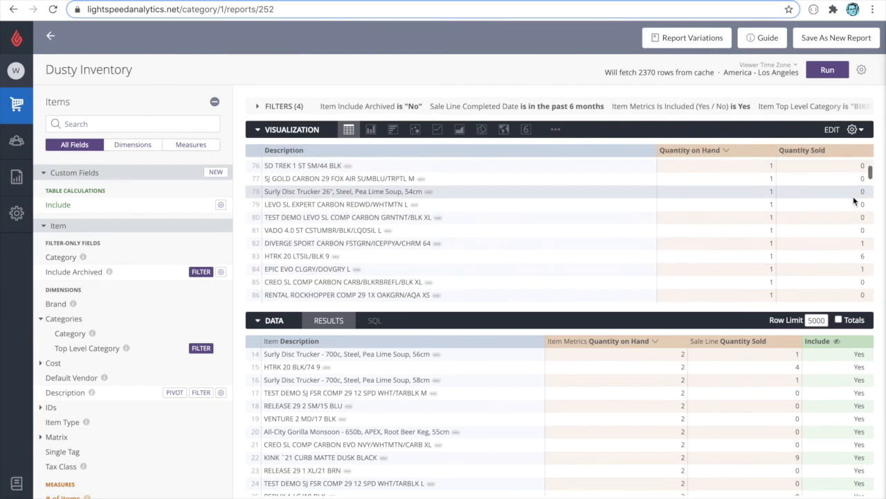
{"action": "scroll", "coordinate": [853, 201], "scroll_direction": "down", "scroll_amount": 11}
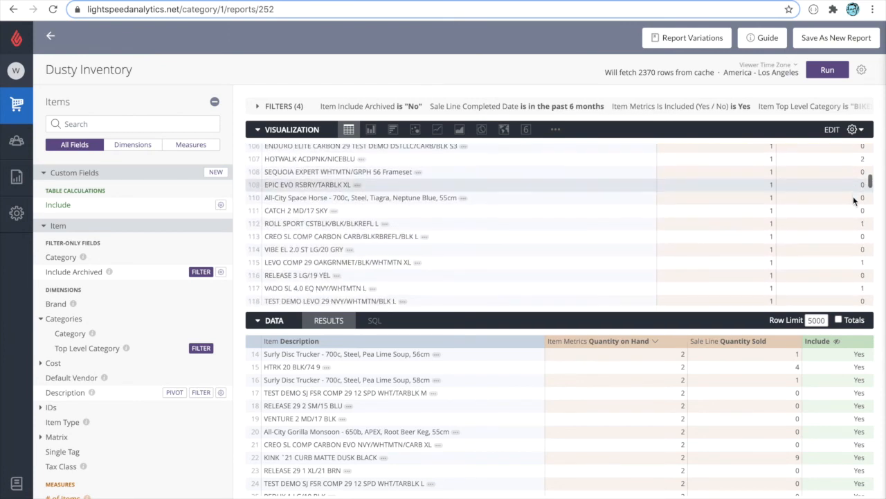
{"action": "scroll", "coordinate": [853, 201], "scroll_direction": "down", "scroll_amount": 13}
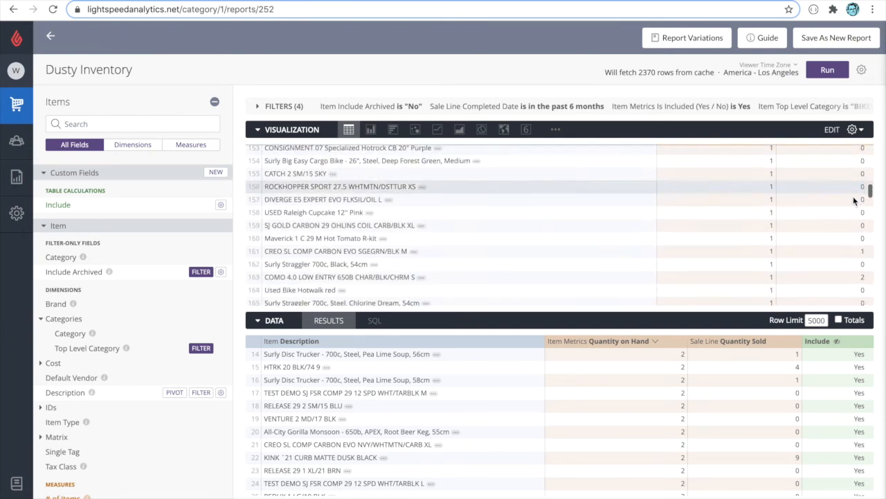
{"action": "scroll", "coordinate": [853, 201], "scroll_direction": "down", "scroll_amount": 11}
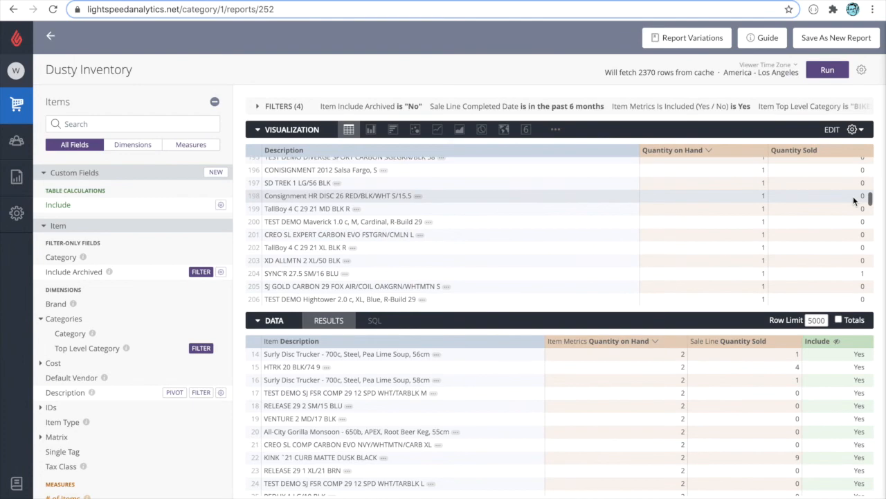
{"action": "scroll", "coordinate": [853, 201], "scroll_direction": "down", "scroll_amount": 3}
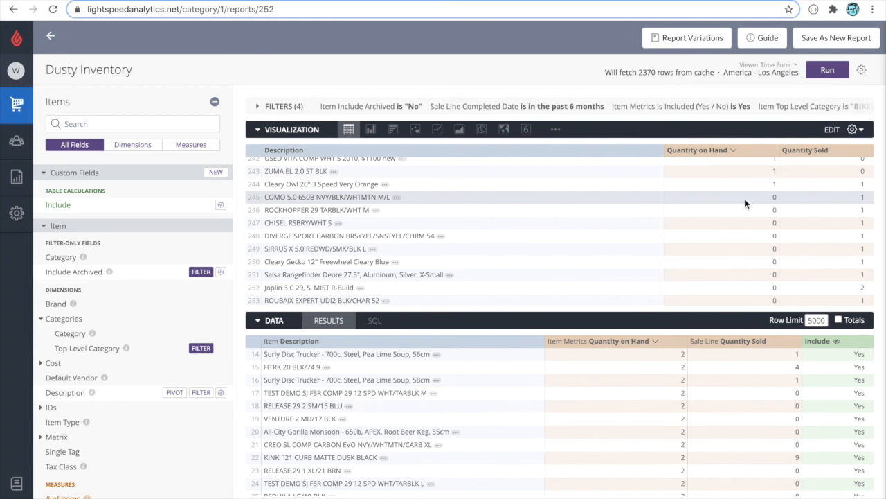
{"action": "scroll", "coordinate": [834, 207], "scroll_direction": "down", "scroll_amount": 1}
{"action": "scroll", "coordinate": [834, 207], "scroll_direction": "down", "scroll_amount": 1}
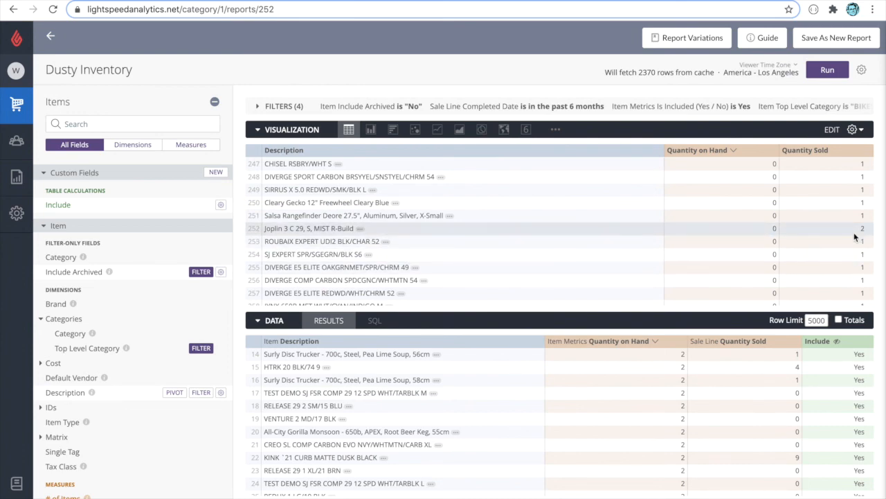
{"action": "scroll", "coordinate": [822, 228], "scroll_direction": "down", "scroll_amount": 4}
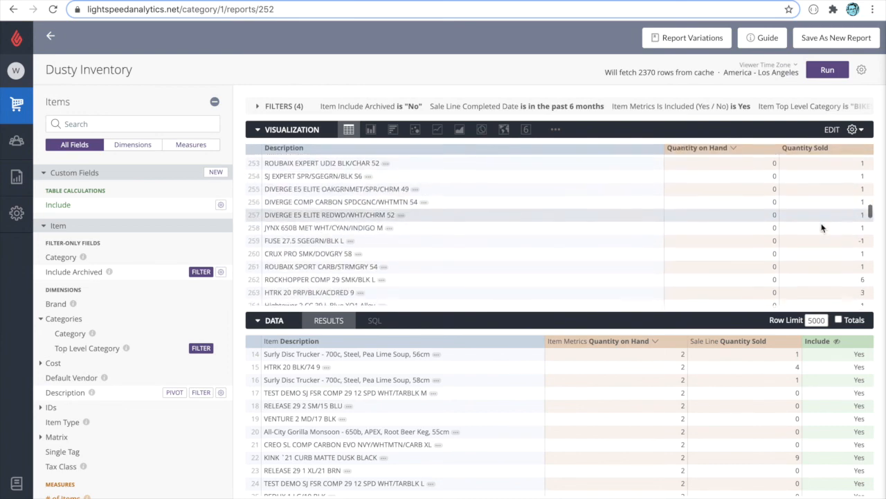
{"action": "scroll", "coordinate": [822, 228], "scroll_direction": "down", "scroll_amount": 8}
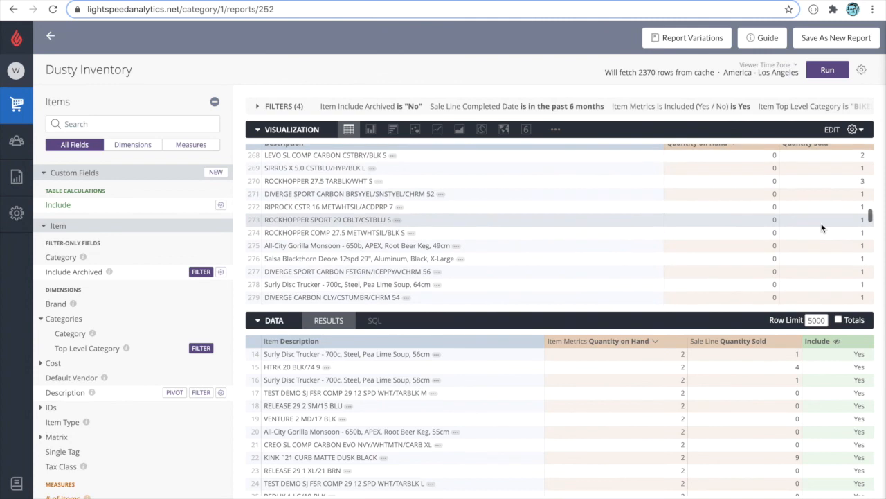
{"action": "scroll", "coordinate": [822, 227], "scroll_direction": "down", "scroll_amount": 3}
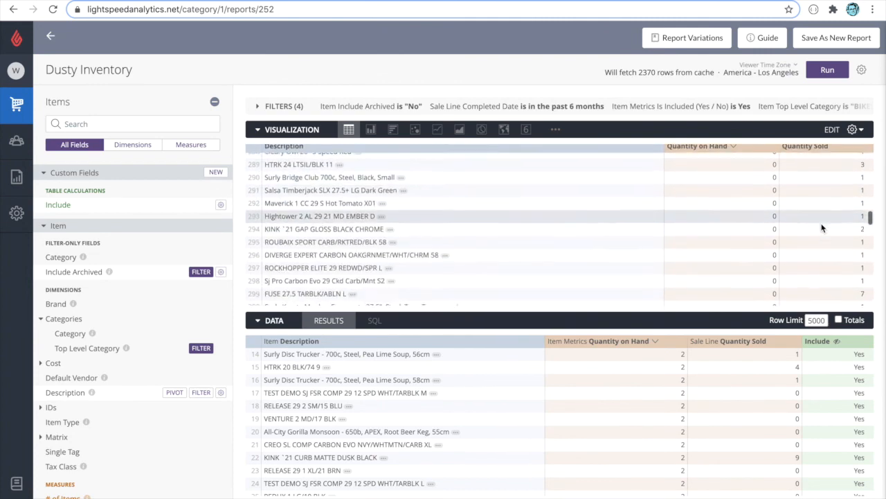
{"action": "scroll", "coordinate": [822, 228], "scroll_direction": "down", "scroll_amount": 4}
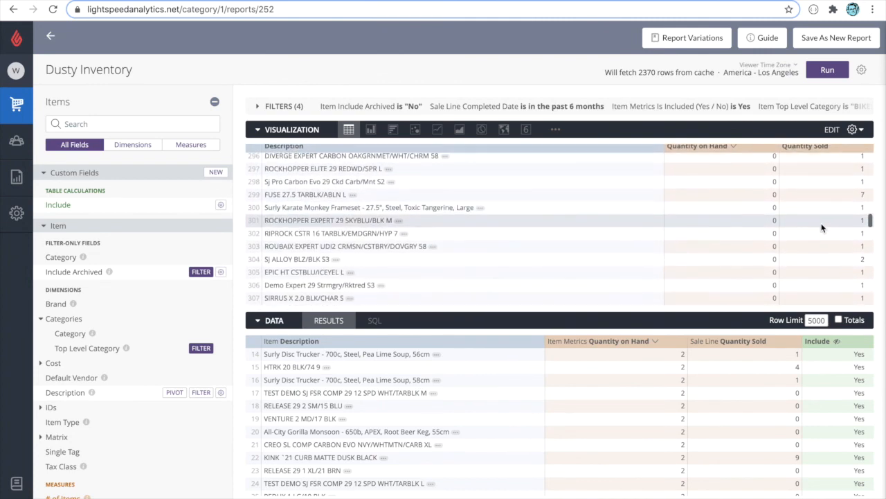
{"action": "scroll", "coordinate": [822, 228], "scroll_direction": "down", "scroll_amount": 5}
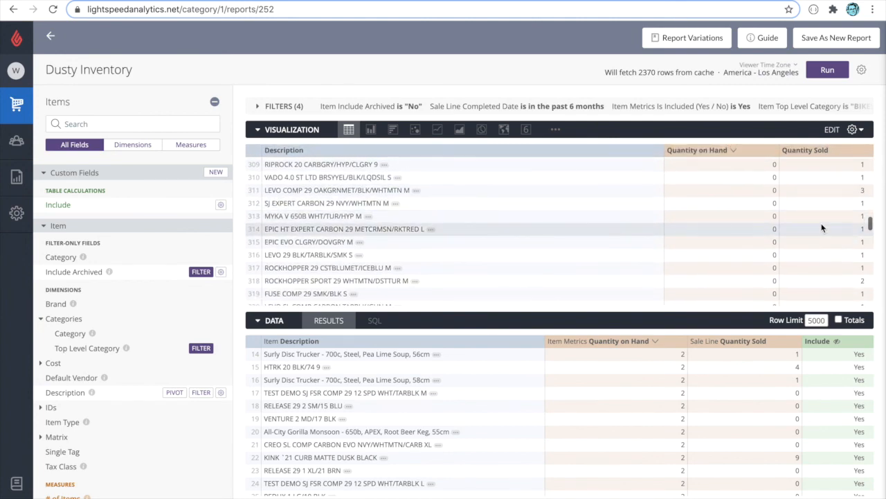
{"action": "scroll", "coordinate": [822, 228], "scroll_direction": "down", "scroll_amount": 9}
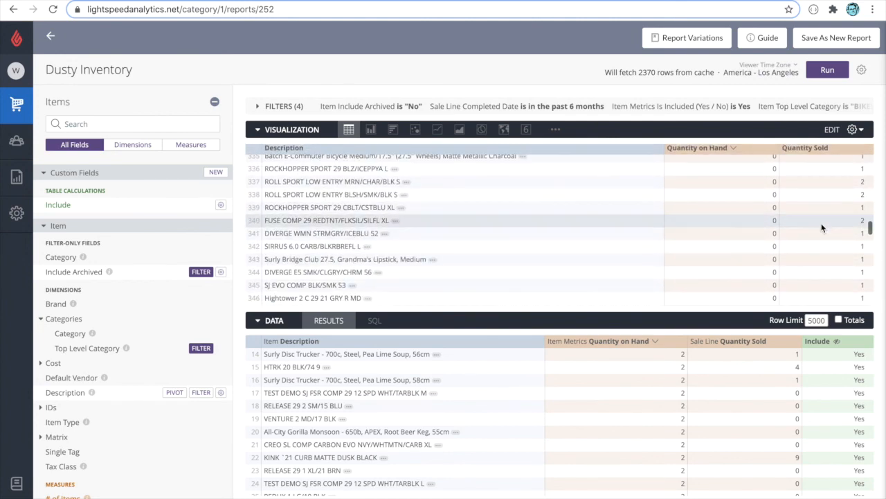
{"action": "scroll", "coordinate": [822, 228], "scroll_direction": "down", "scroll_amount": 3}
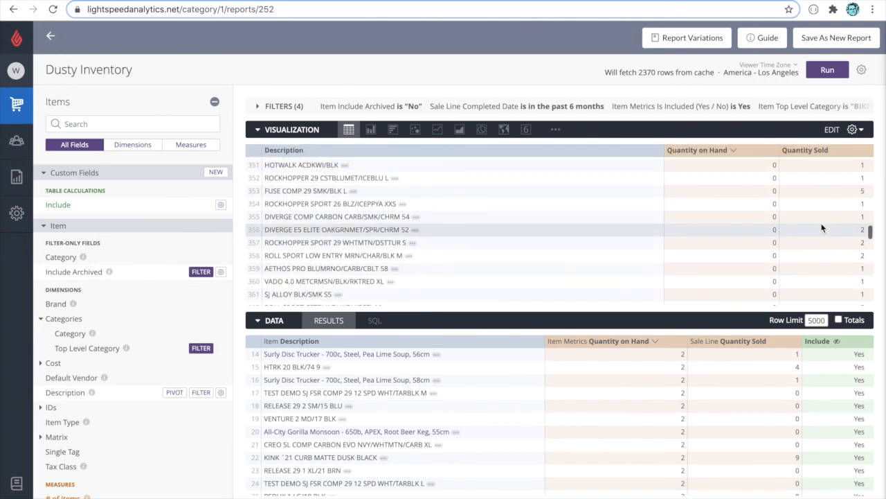